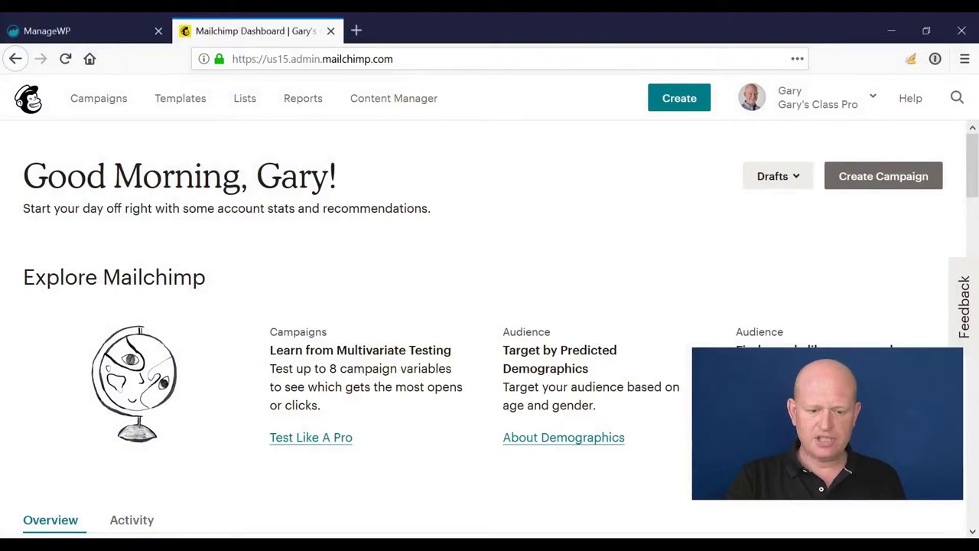
Open the account overview and examine the Compliance Insights reputation bar and the four reputation factors
{"action": "left_click", "coordinate": [871, 99]}
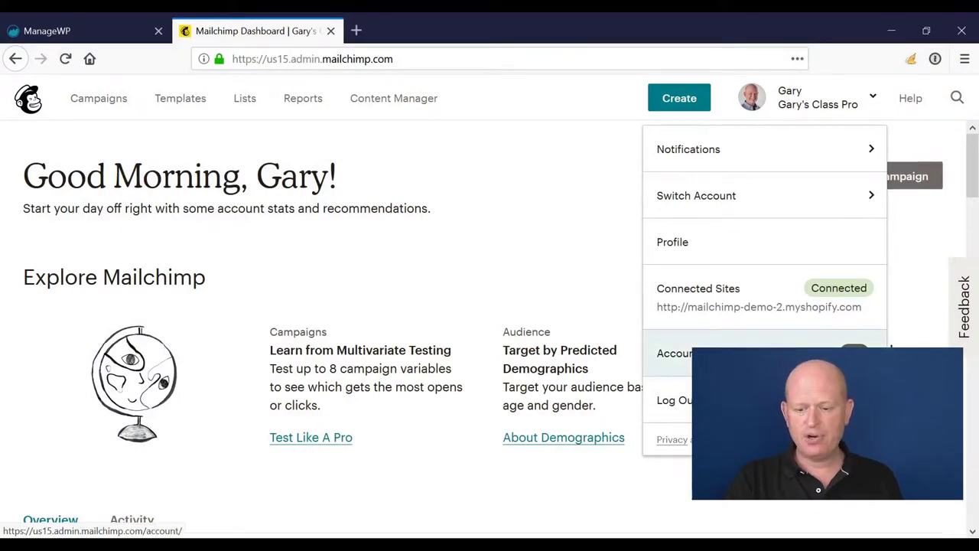
{"action": "left_click", "coordinate": [734, 353]}
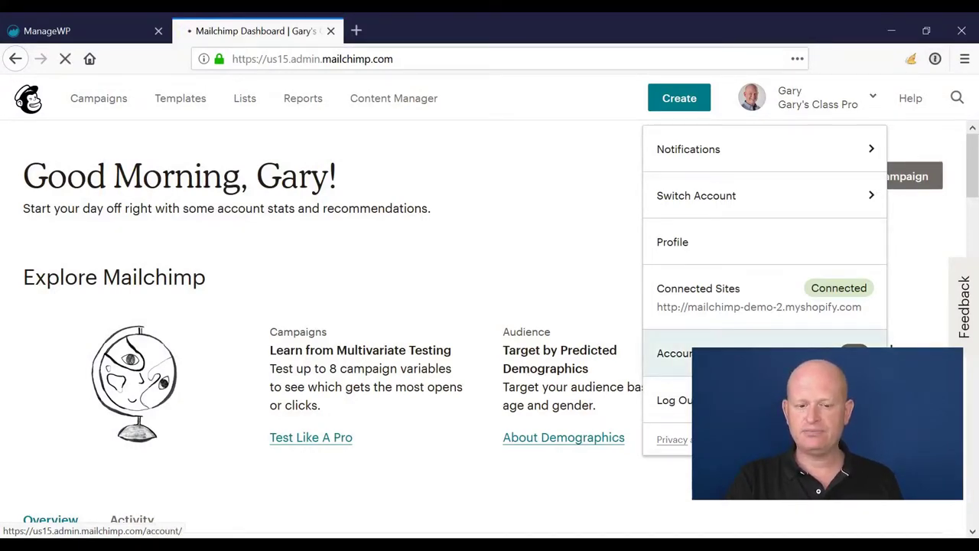
{"action": "scroll", "coordinate": [588, 284], "scroll_direction": "down", "scroll_amount": 3}
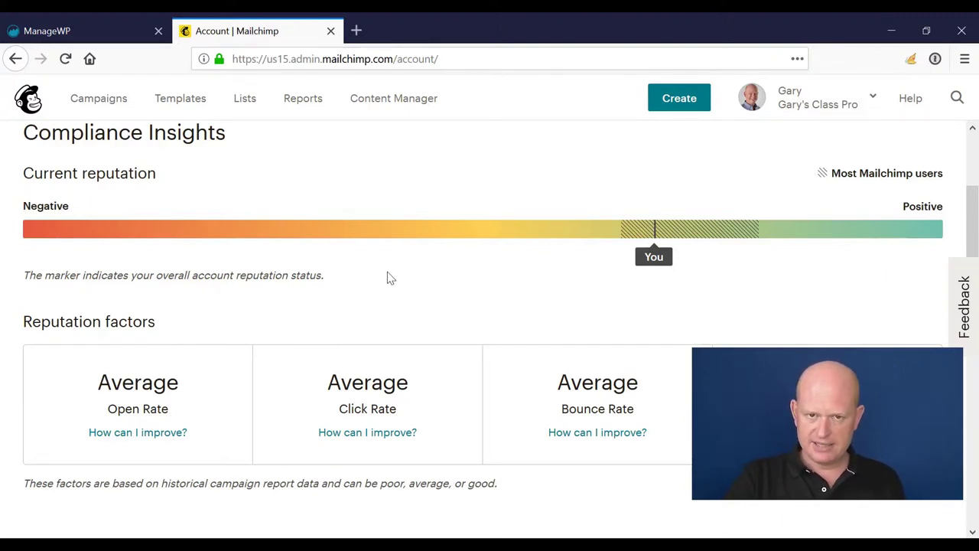
{"action": "scroll", "coordinate": [72, 317], "scroll_direction": "down", "scroll_amount": 2}
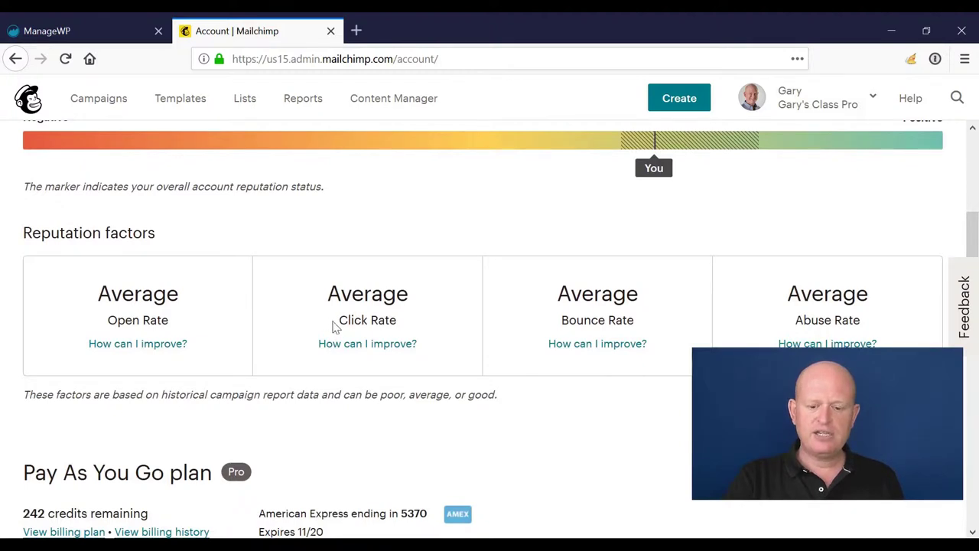
{"action": "scroll", "coordinate": [862, 329], "scroll_direction": "down", "scroll_amount": 2}
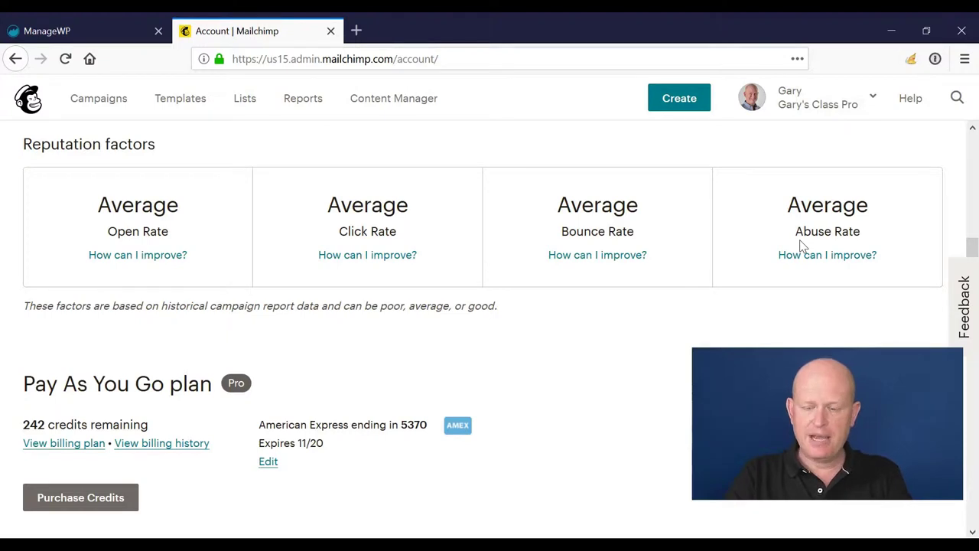
{"action": "scroll", "coordinate": [799, 240], "scroll_direction": "up", "scroll_amount": 2}
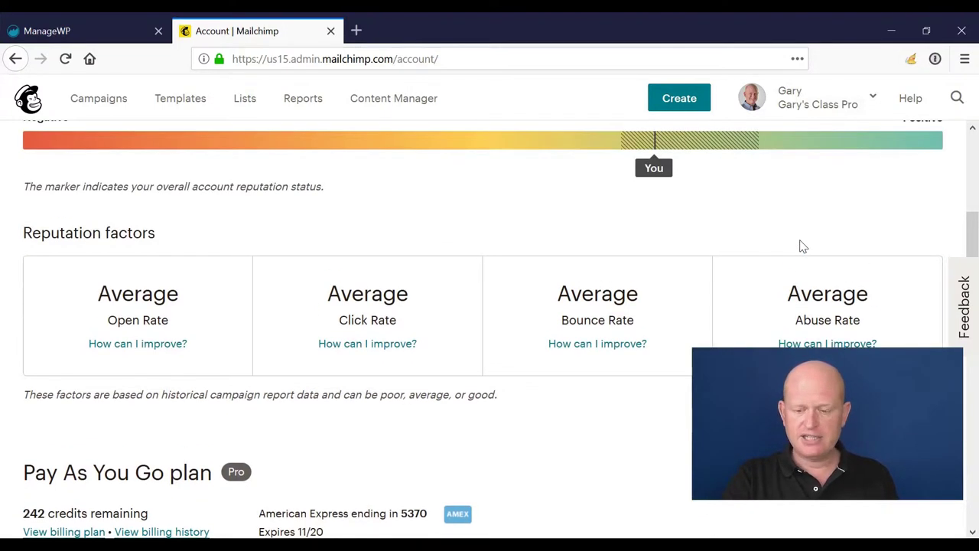
{"action": "scroll", "coordinate": [773, 247], "scroll_direction": "up", "scroll_amount": 2}
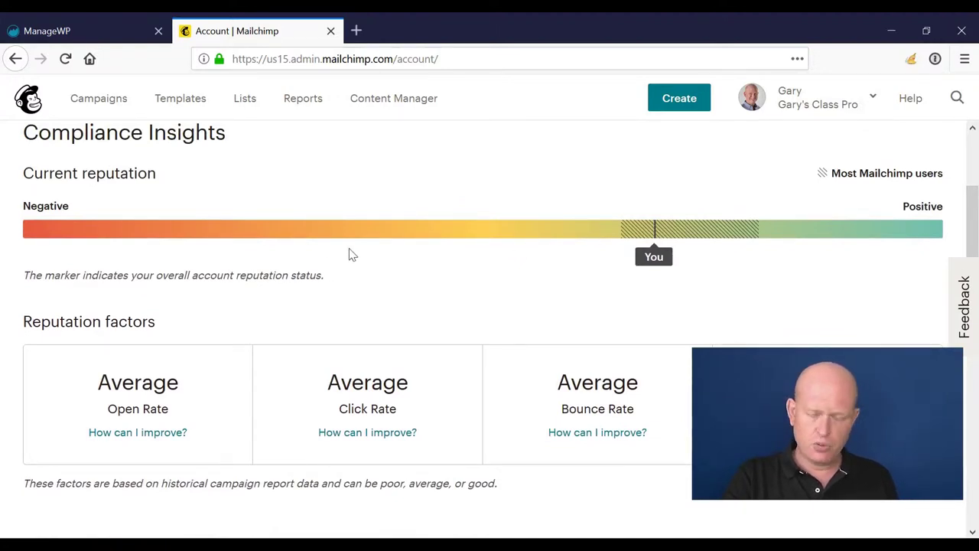
{"action": "scroll", "coordinate": [431, 259], "scroll_direction": "down", "scroll_amount": 2}
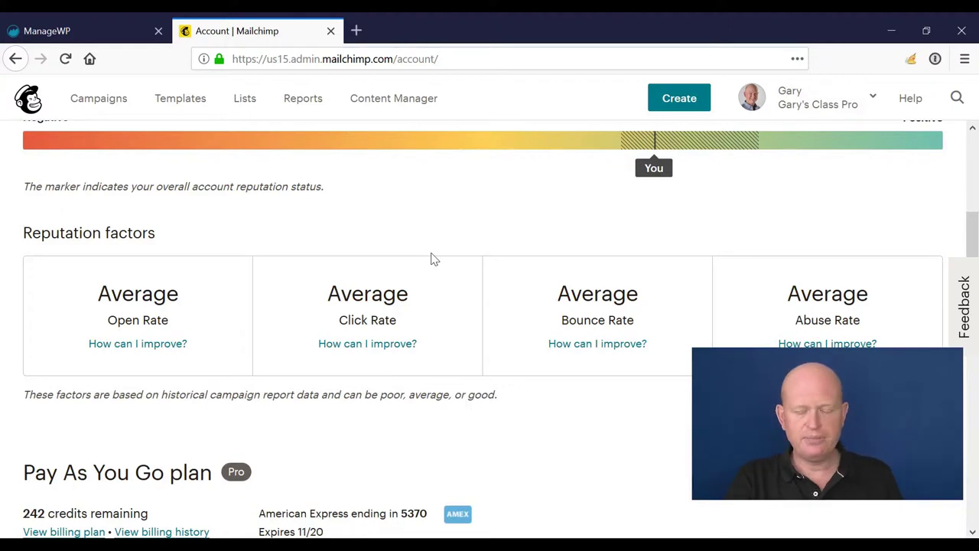
View the account's Transactional page
{"action": "scroll", "coordinate": [431, 258], "scroll_direction": "up", "scroll_amount": 3}
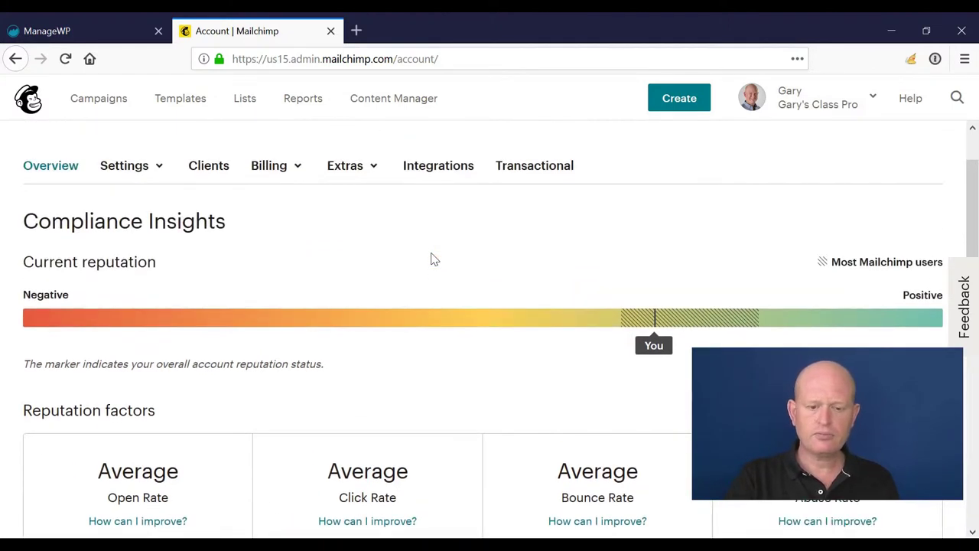
{"action": "left_click", "coordinate": [523, 171]}
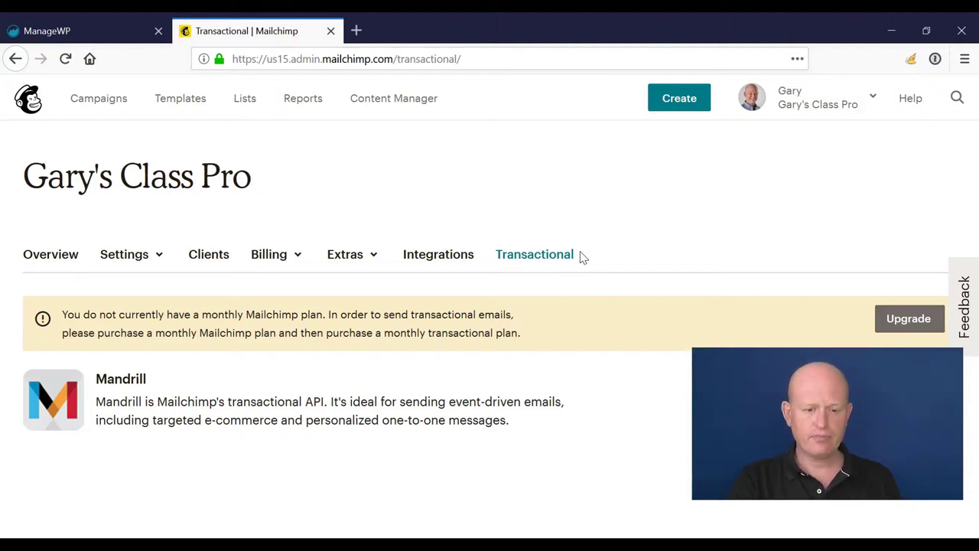
Open the Demo list and bring up its subscriber table
{"action": "left_click", "coordinate": [234, 103]}
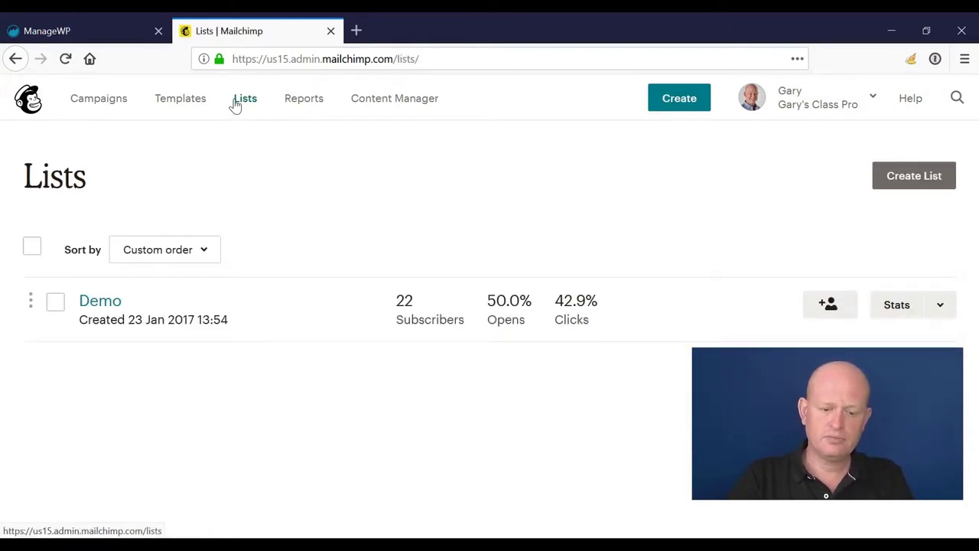
{"action": "left_click", "coordinate": [114, 302]}
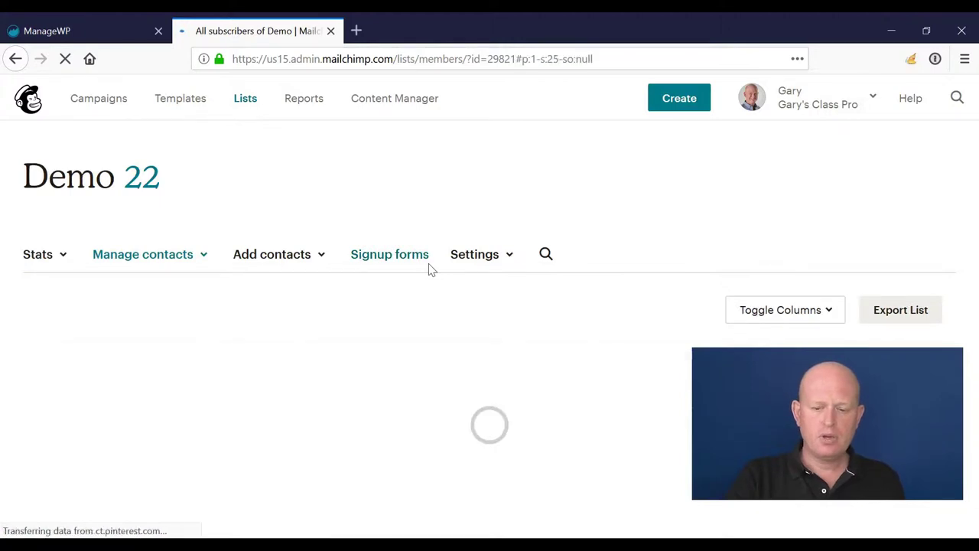
{"action": "scroll", "coordinate": [426, 260], "scroll_direction": "down", "scroll_amount": 1}
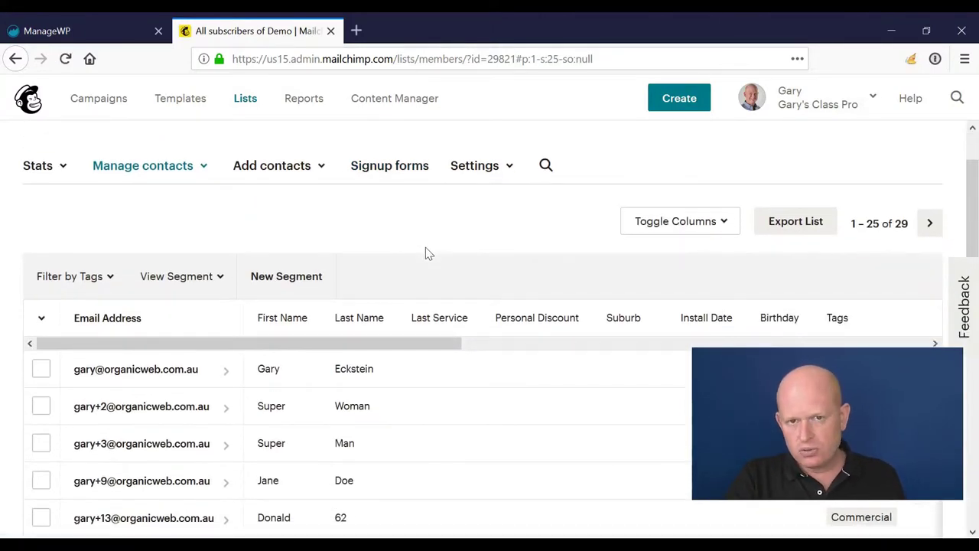
{"action": "scroll", "coordinate": [416, 197], "scroll_direction": "down", "scroll_amount": 1}
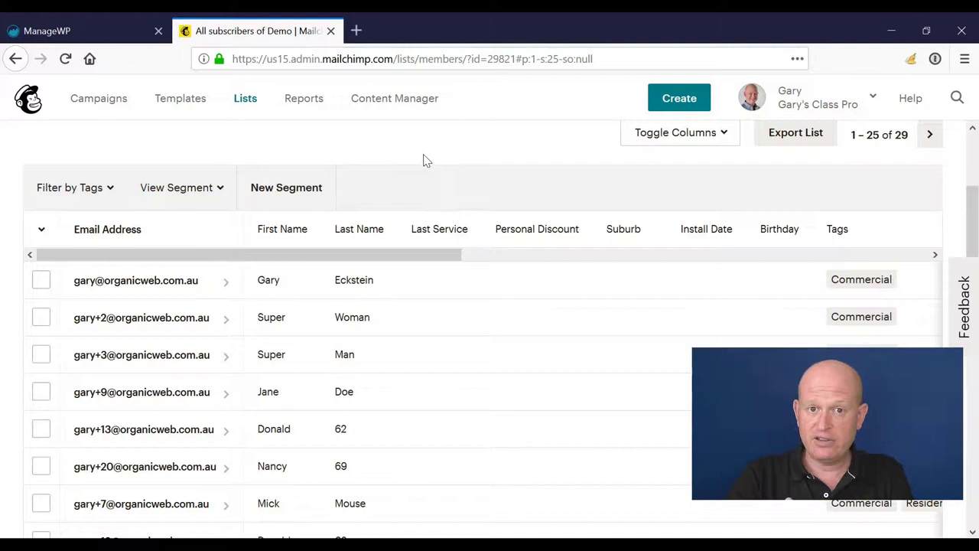
Start a new segment for the Demo list and switch it to an Advanced Segment
{"action": "left_click", "coordinate": [304, 188]}
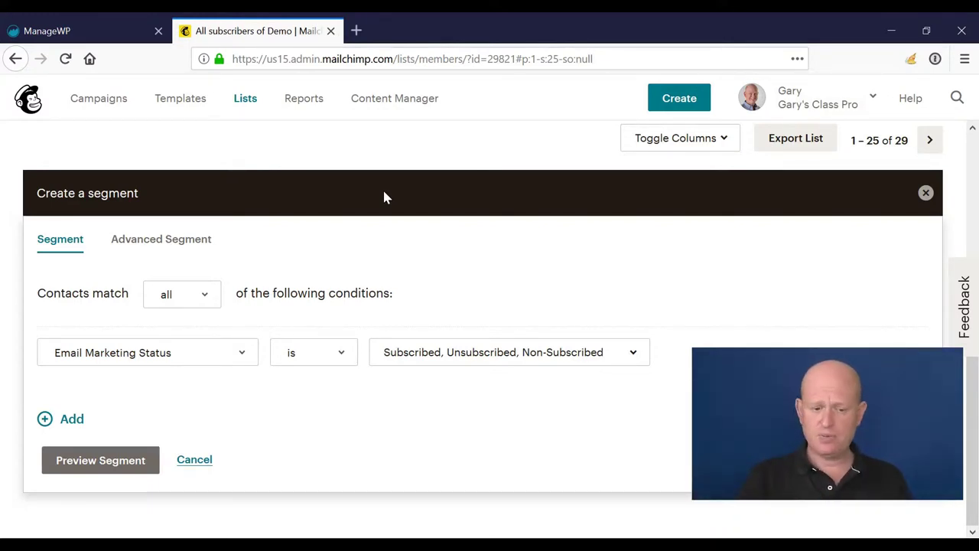
{"action": "left_click", "coordinate": [182, 249]}
{"action": "scroll", "coordinate": [284, 242], "scroll_direction": "down", "scroll_amount": 2}
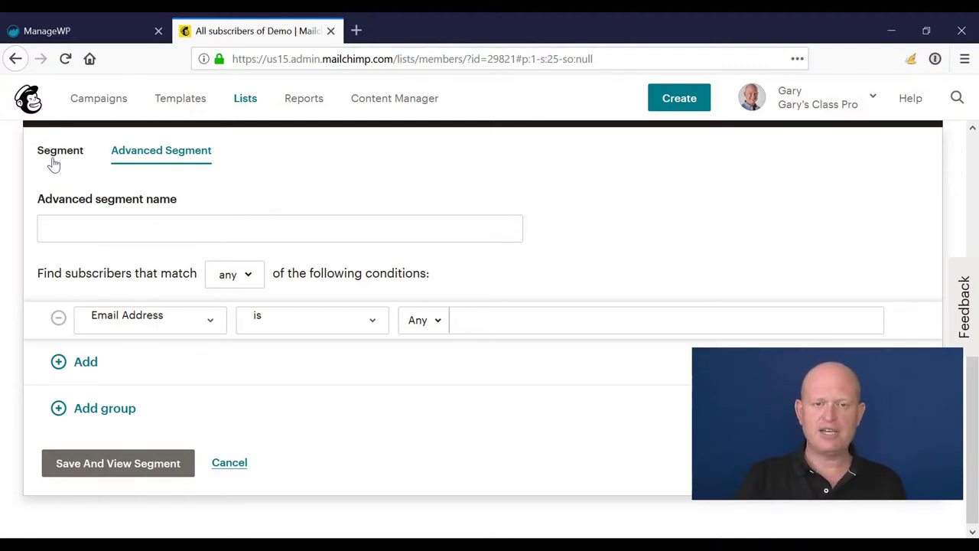
{"action": "scroll", "coordinate": [176, 313], "scroll_direction": "down", "scroll_amount": 1}
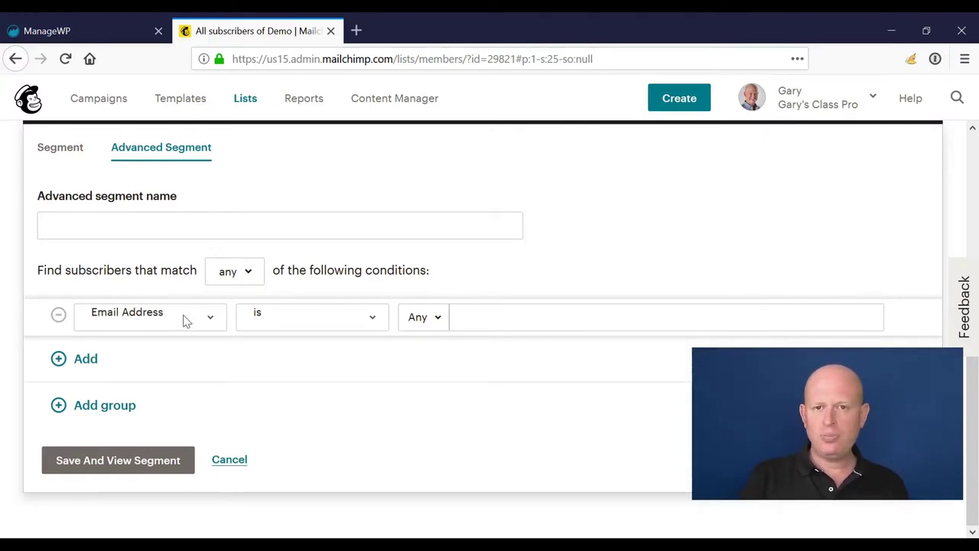
Set the segment's first condition to First Name contains "ga"
{"action": "left_click", "coordinate": [183, 321]}
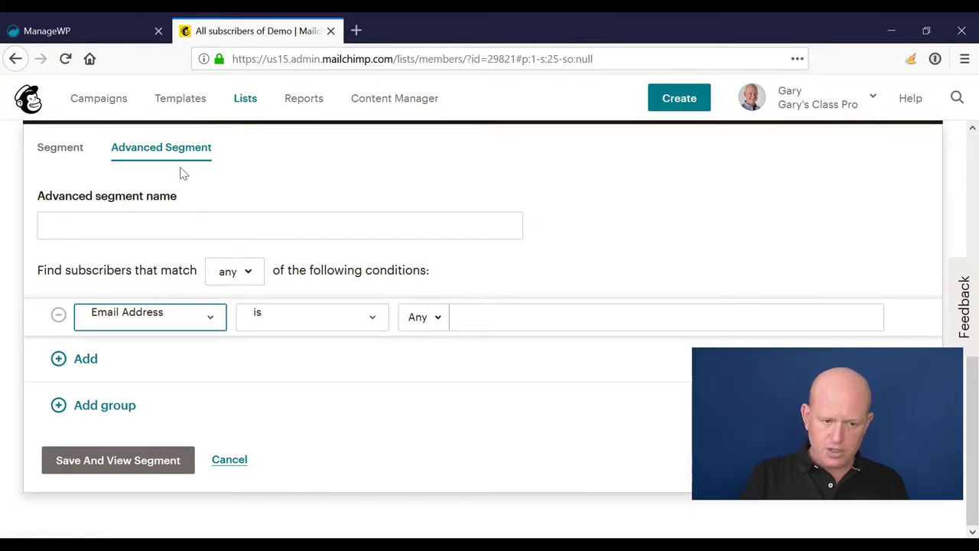
{"action": "key", "text": "Down"}
{"action": "key", "text": "Tab"}
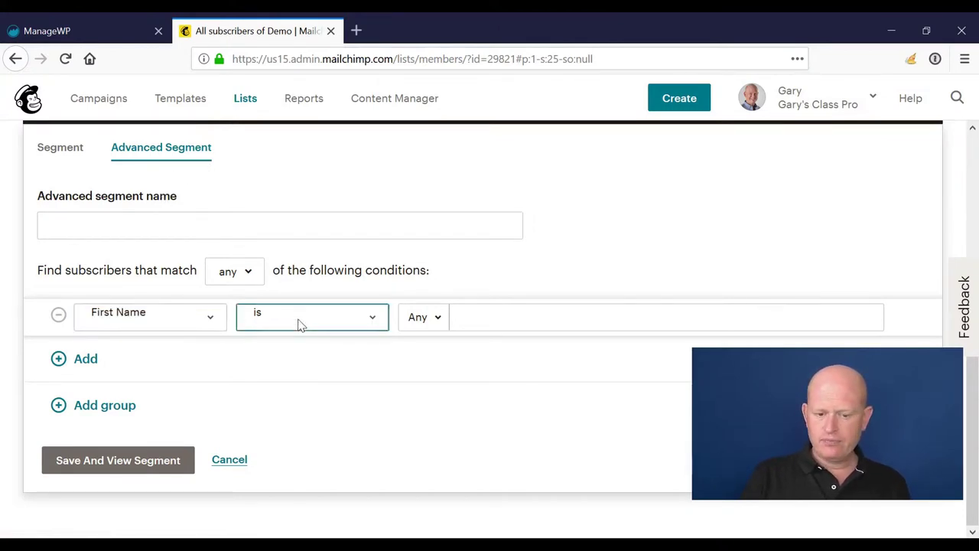
{"action": "key", "text": "Down"}
{"action": "key", "text": "Down"}
{"action": "left_click", "coordinate": [550, 319]}
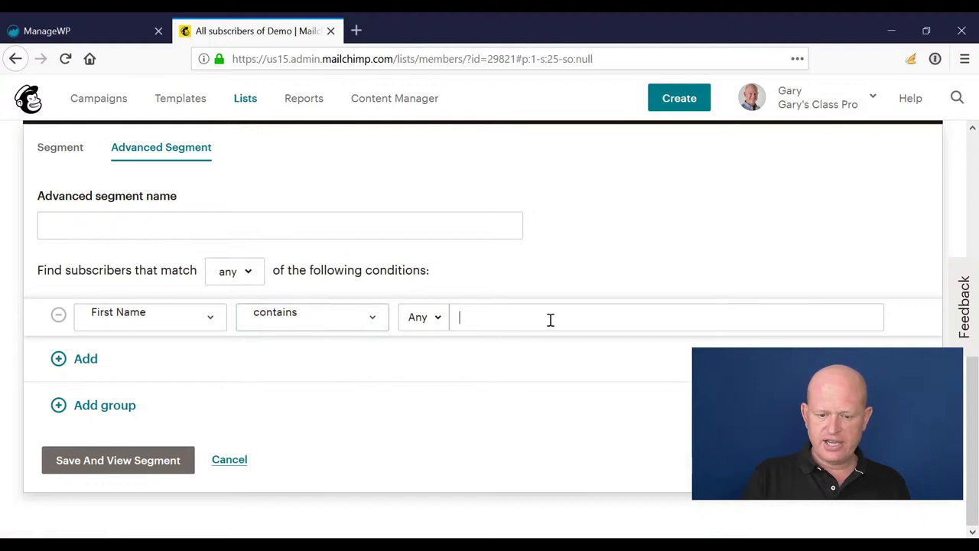
{"action": "type", "text": "ga"}
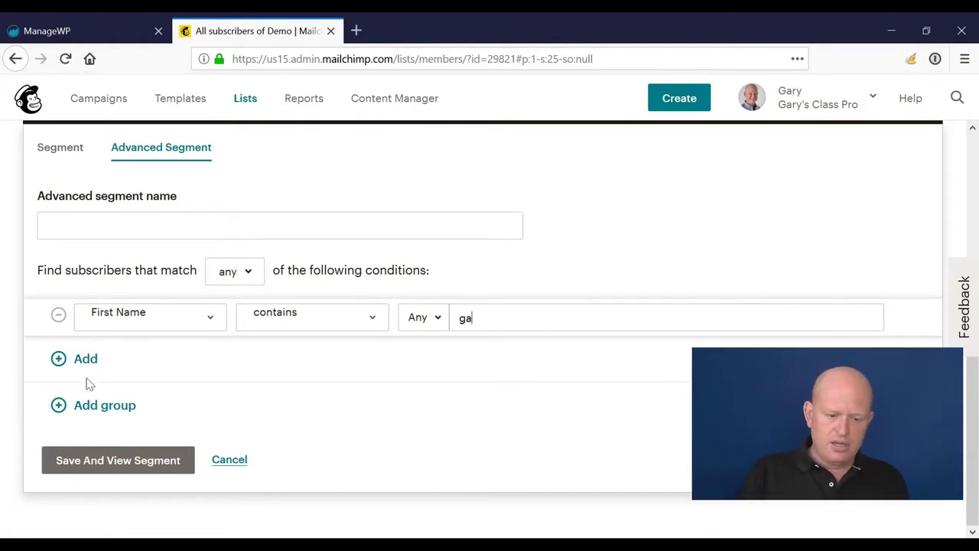
Add a nested condition group below the First Name condition and give it a second condition row
{"action": "left_click", "coordinate": [96, 407]}
{"action": "scroll", "coordinate": [272, 318], "scroll_direction": "down", "scroll_amount": 2}
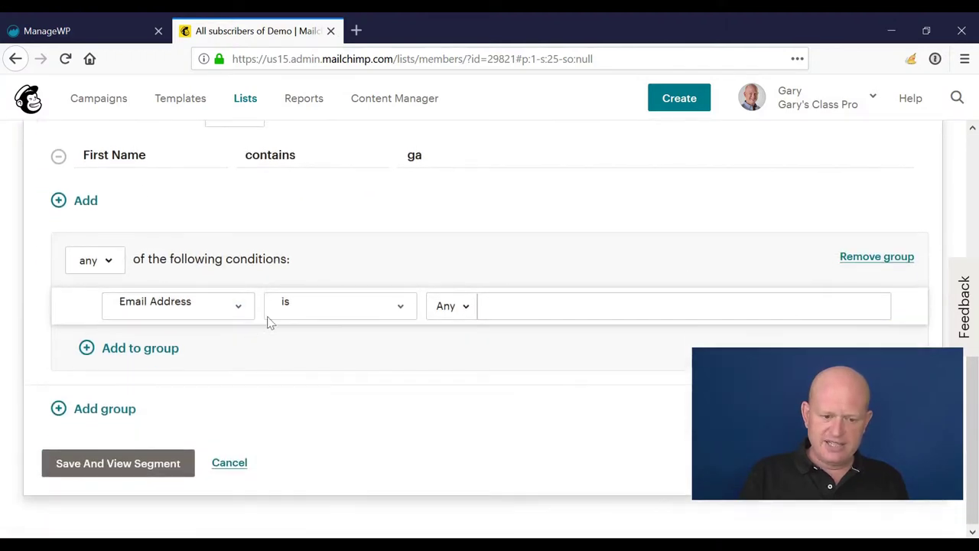
{"action": "scroll", "coordinate": [176, 292], "scroll_direction": "up", "scroll_amount": 1}
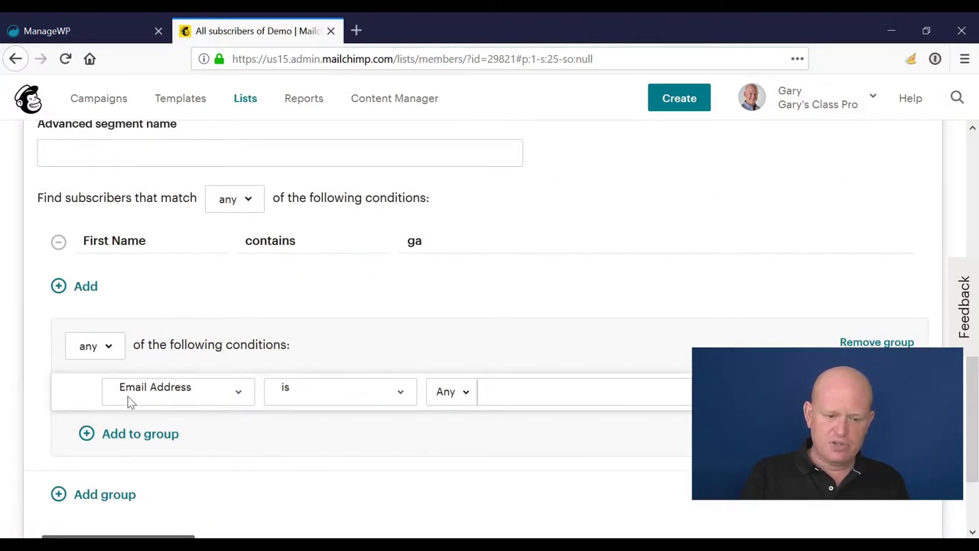
{"action": "left_click", "coordinate": [130, 434]}
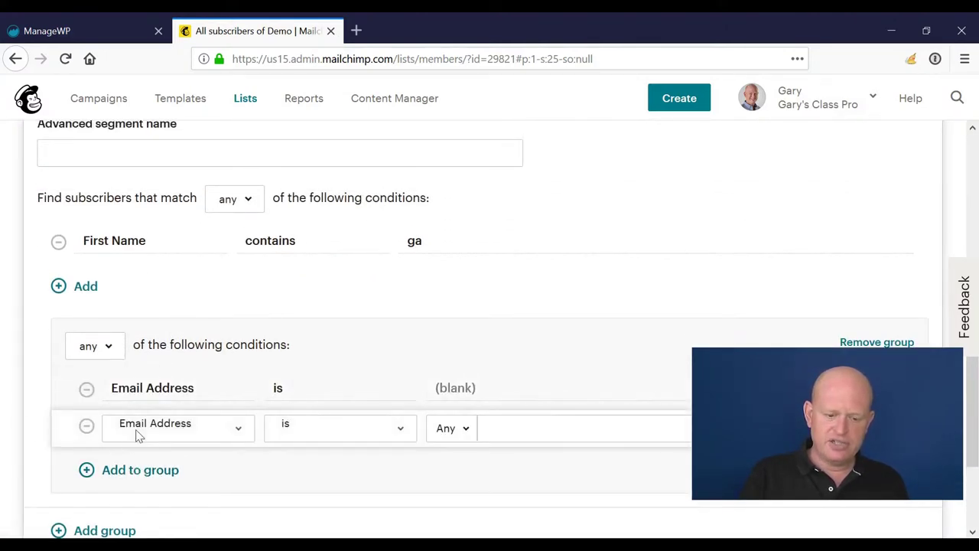
Set the group's first condition to Install Date is after 1/5/2017 and make the group match all conditions
{"action": "scroll", "coordinate": [196, 408], "scroll_direction": "down", "scroll_amount": 1}
{"action": "left_click", "coordinate": [196, 299]}
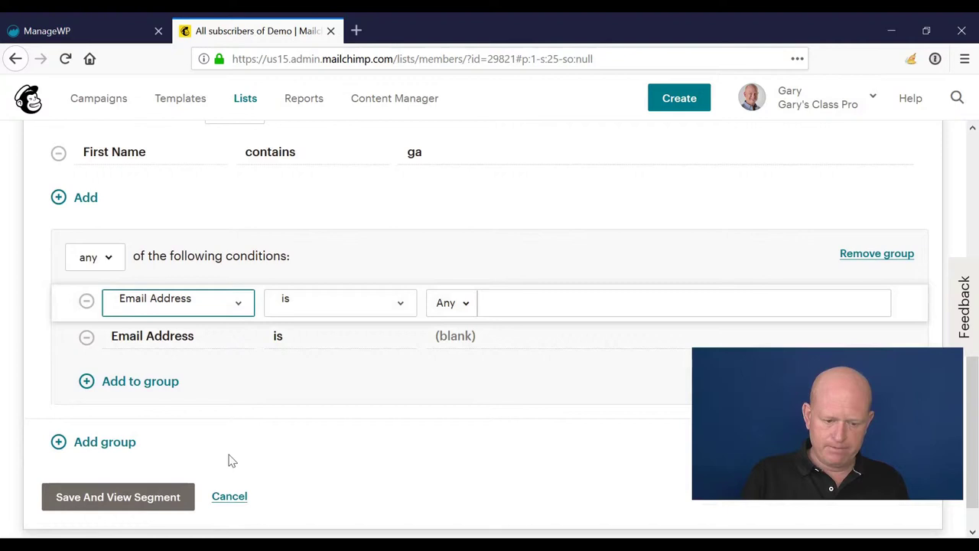
{"action": "key", "text": "i"}
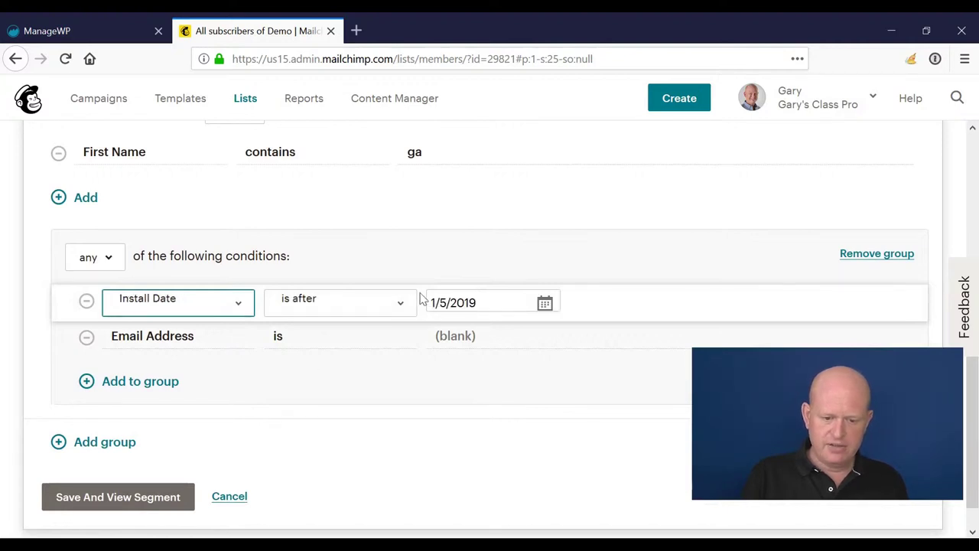
{"action": "left_click", "coordinate": [481, 301]}
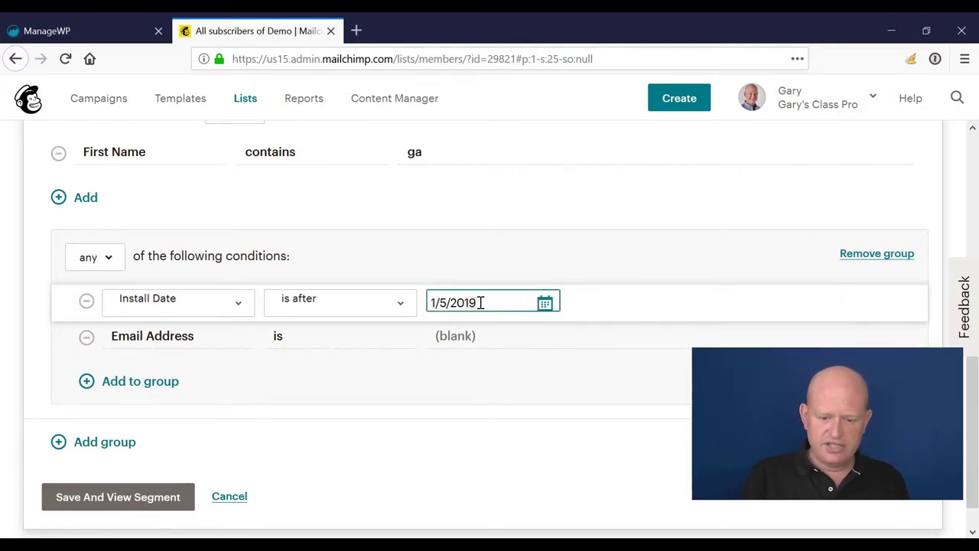
{"action": "key", "text": "BackSpace"}
{"action": "type", "text": "7"}
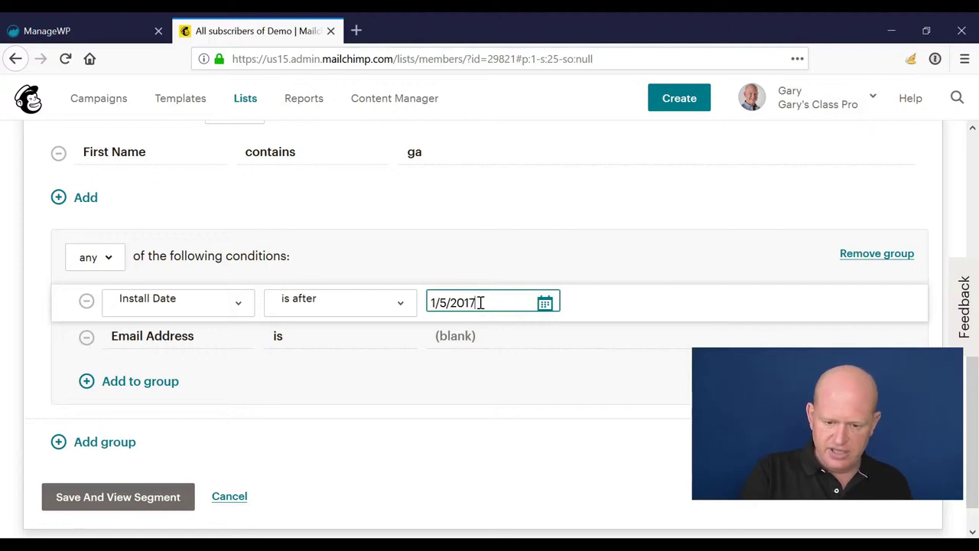
{"action": "left_click", "coordinate": [112, 271]}
{"action": "left_click", "coordinate": [98, 339]}
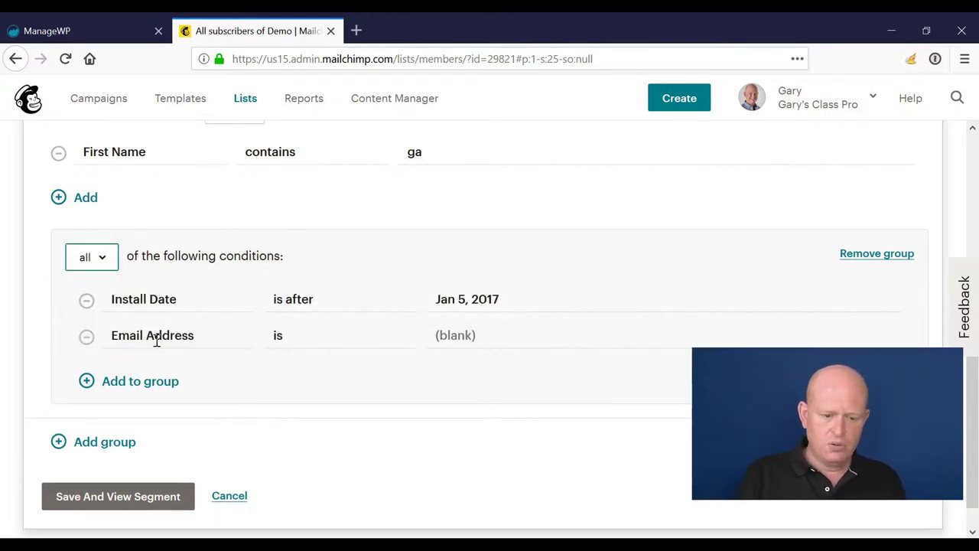
Set the group's second condition to Signup Source was MailChimp for WooCommerce
{"action": "left_click", "coordinate": [172, 335]}
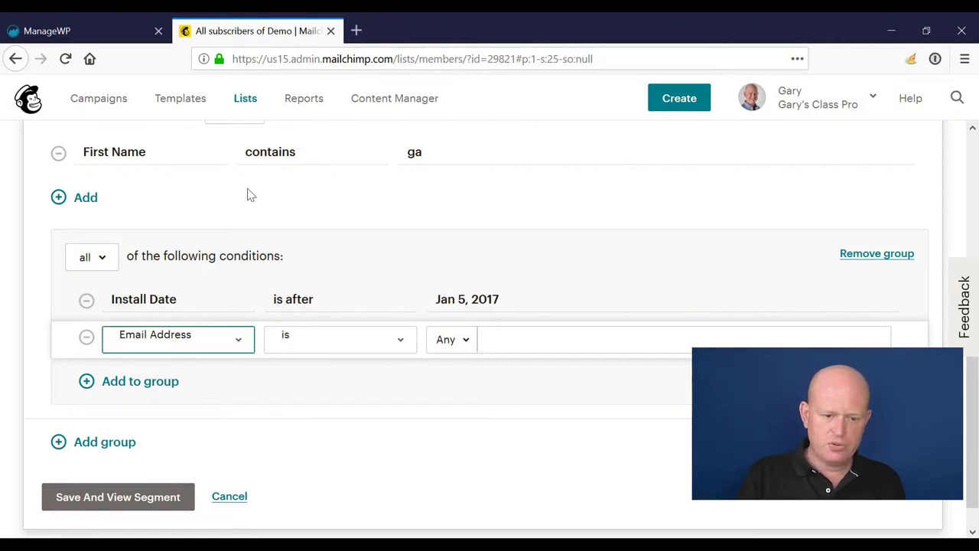
{"action": "key", "text": "s"}
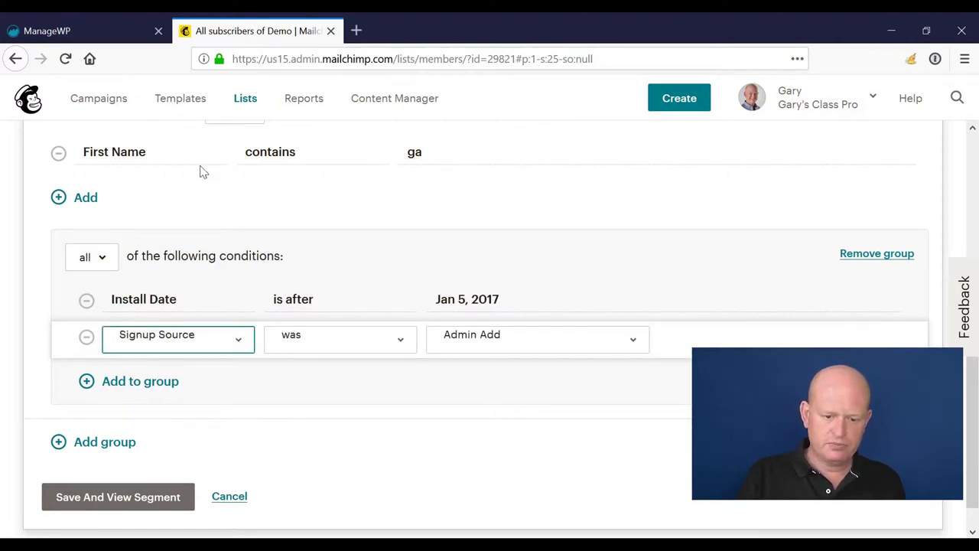
{"action": "left_click", "coordinate": [504, 337]}
{"action": "key", "text": "m"}
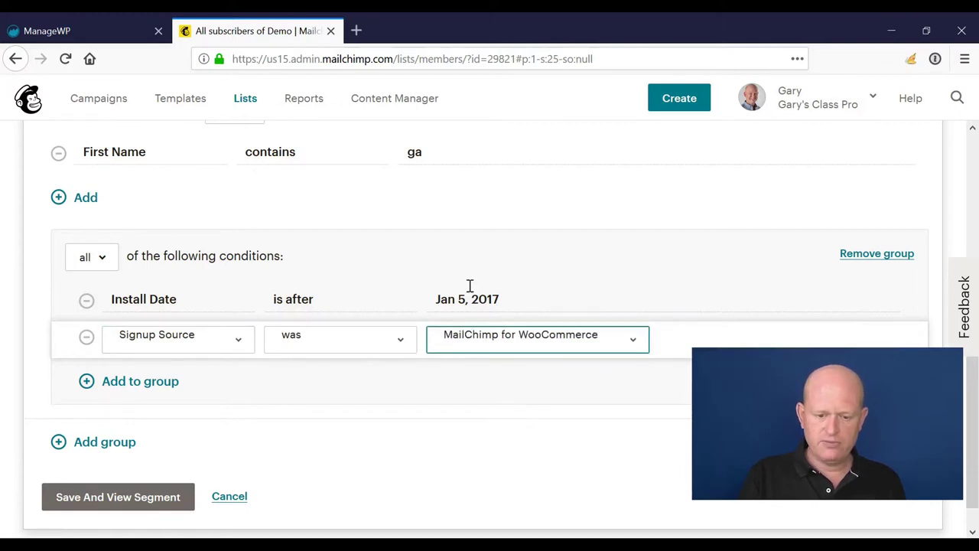
{"action": "scroll", "coordinate": [280, 286], "scroll_direction": "up", "scroll_amount": 1}
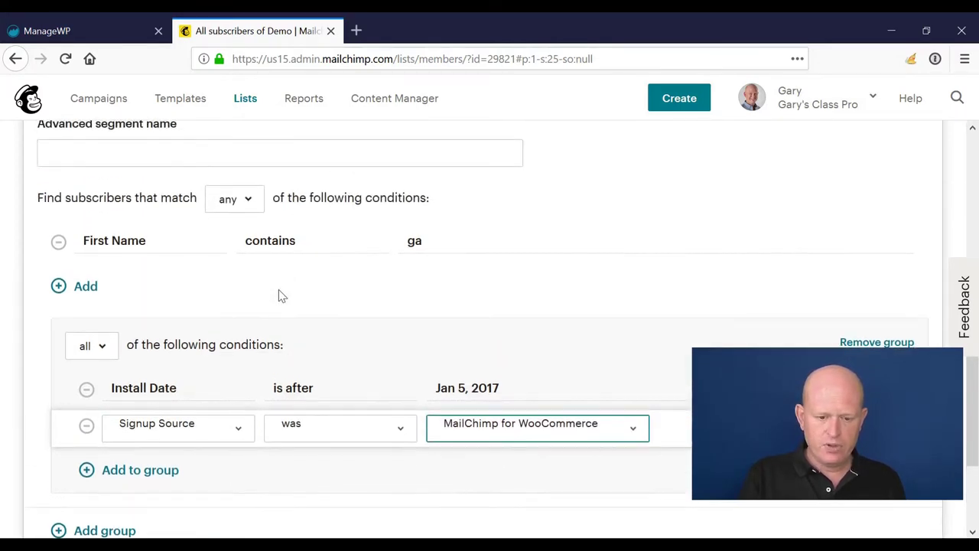
{"action": "left_click", "coordinate": [568, 266]}
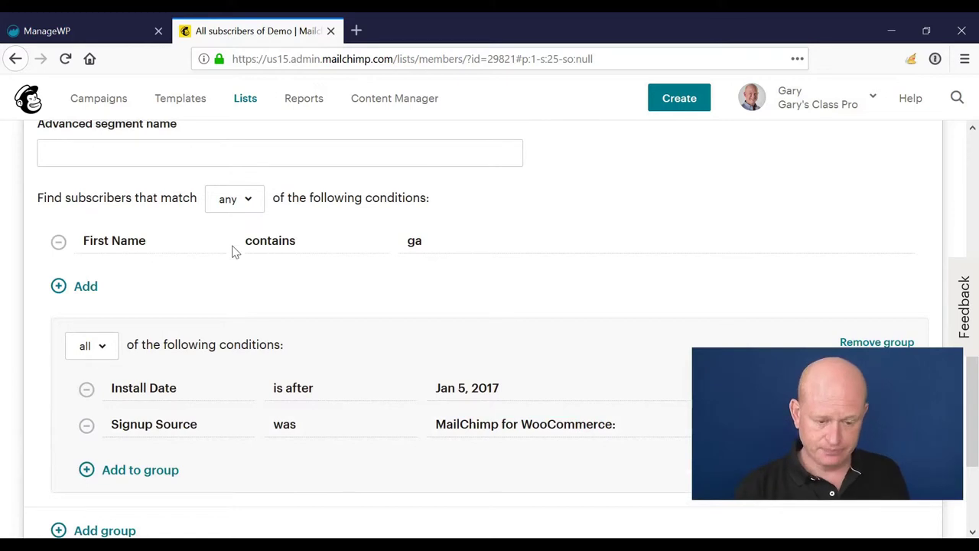
{"action": "scroll", "coordinate": [205, 216], "scroll_direction": "down", "scroll_amount": 1}
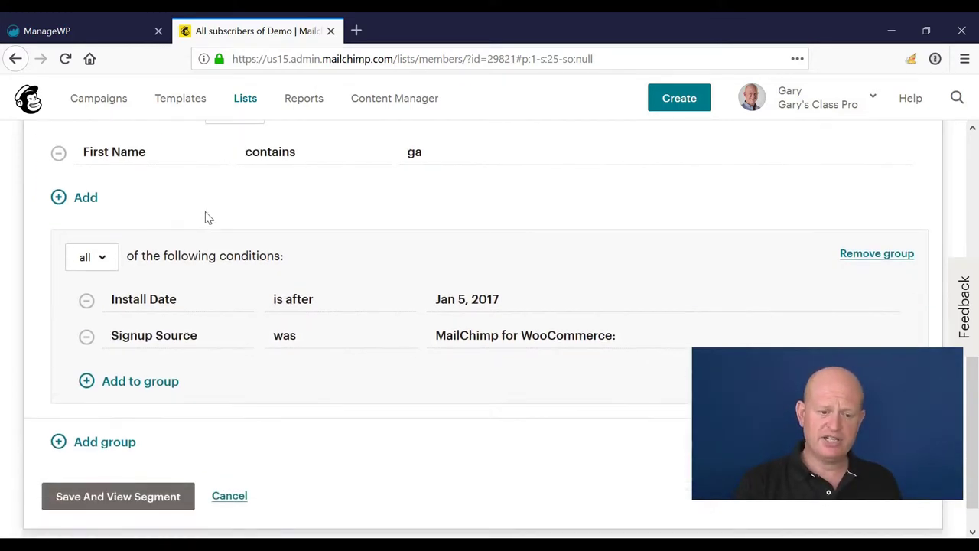
Save the unnamed advanced segment with its nested condition group and view its matching subscribers
{"action": "scroll", "coordinate": [205, 215], "scroll_direction": "up", "scroll_amount": 1}
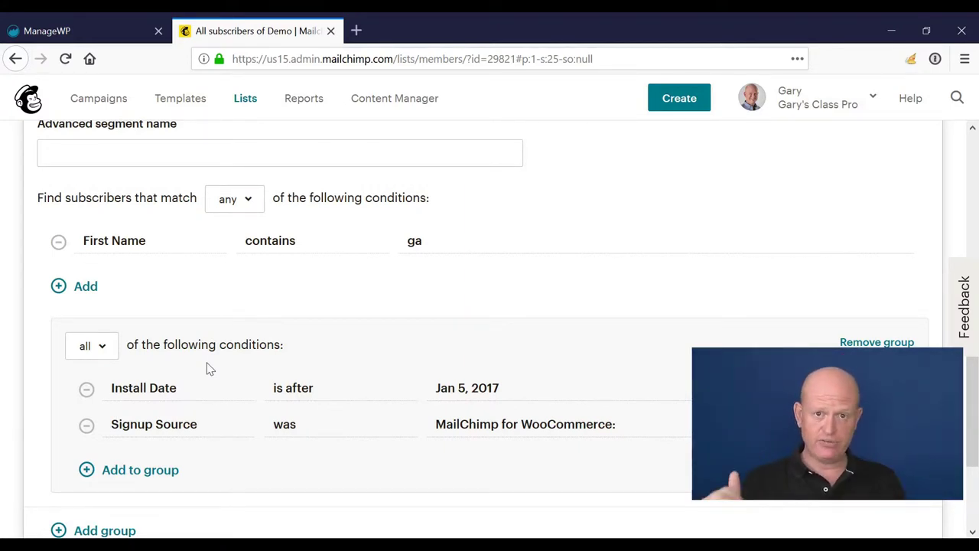
{"action": "scroll", "coordinate": [459, 252], "scroll_direction": "up", "scroll_amount": 1}
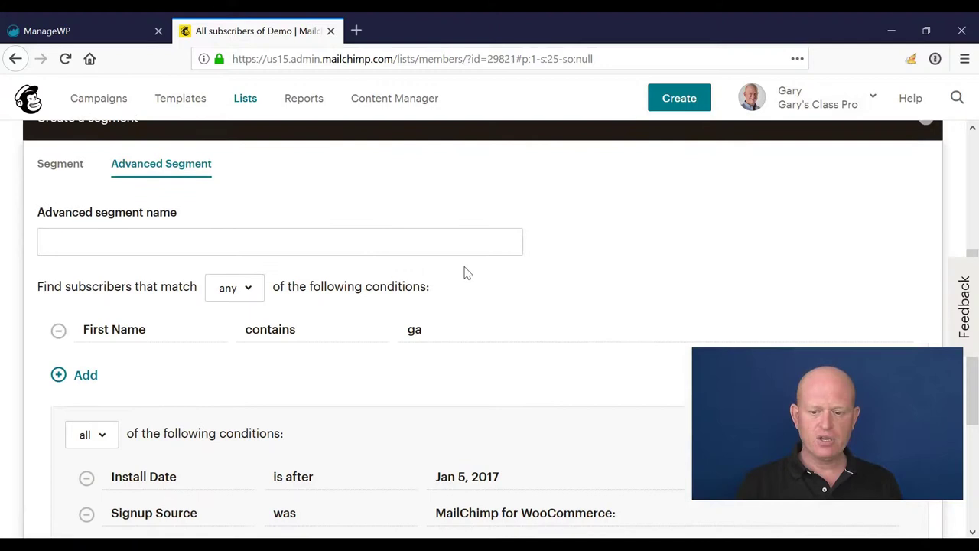
{"action": "scroll", "coordinate": [562, 380], "scroll_direction": "down", "scroll_amount": 3}
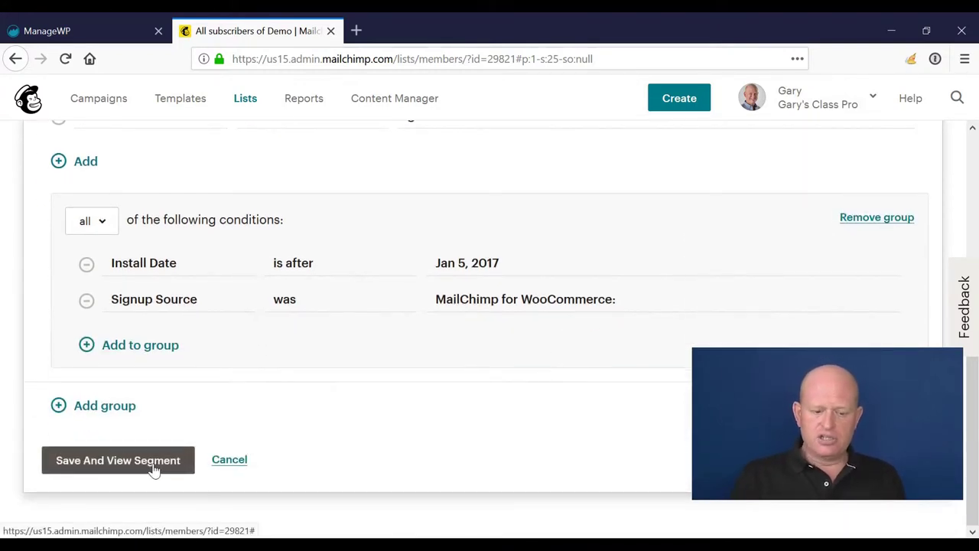
{"action": "left_click", "coordinate": [155, 466]}
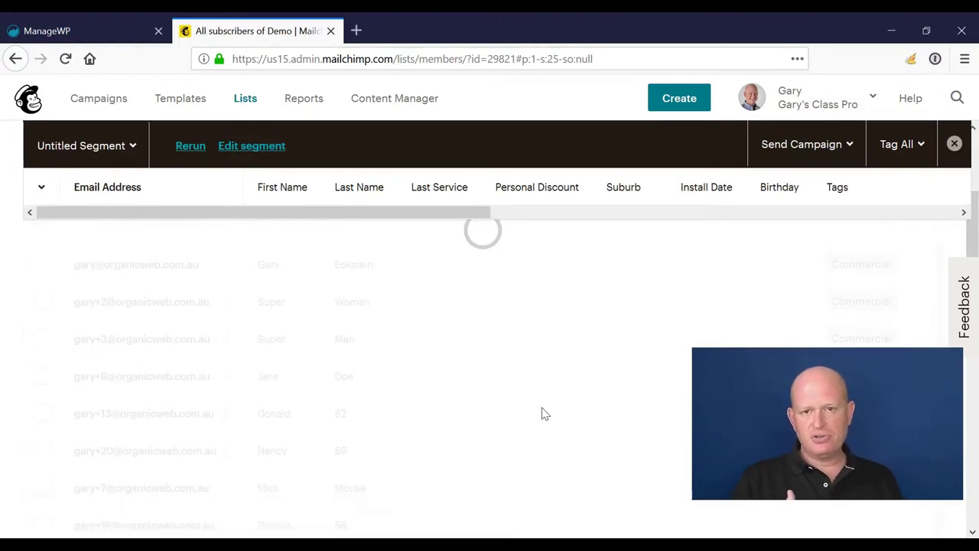
{"action": "scroll", "coordinate": [541, 411], "scroll_direction": "up", "scroll_amount": 3}
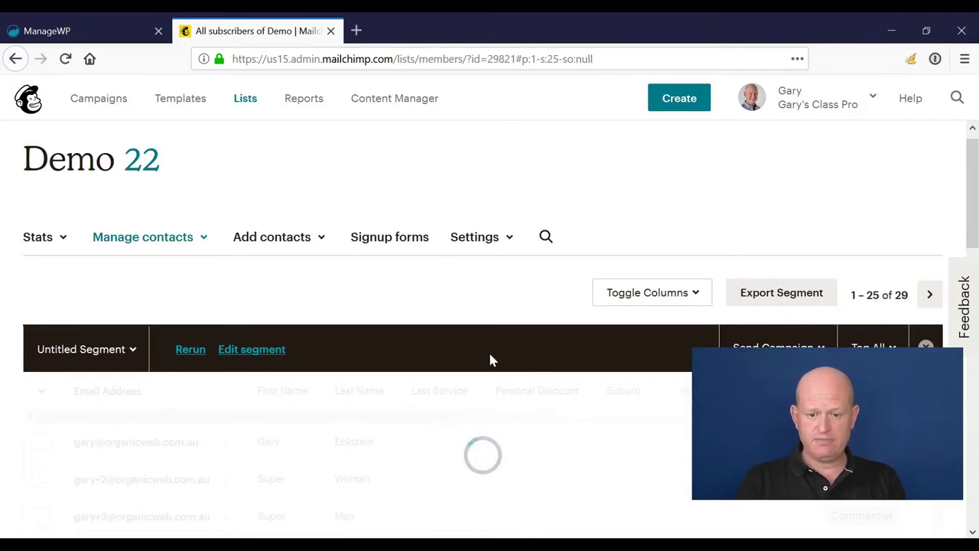
Open the draft automation "Email your tagged contacts" from the campaigns list for editing
{"action": "left_click", "coordinate": [120, 108]}
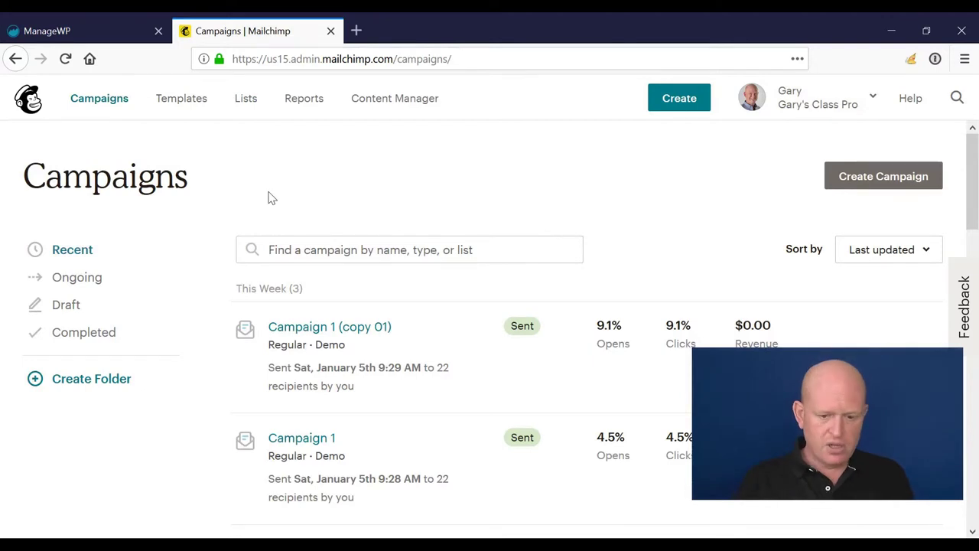
{"action": "scroll", "coordinate": [339, 188], "scroll_direction": "down", "scroll_amount": 2}
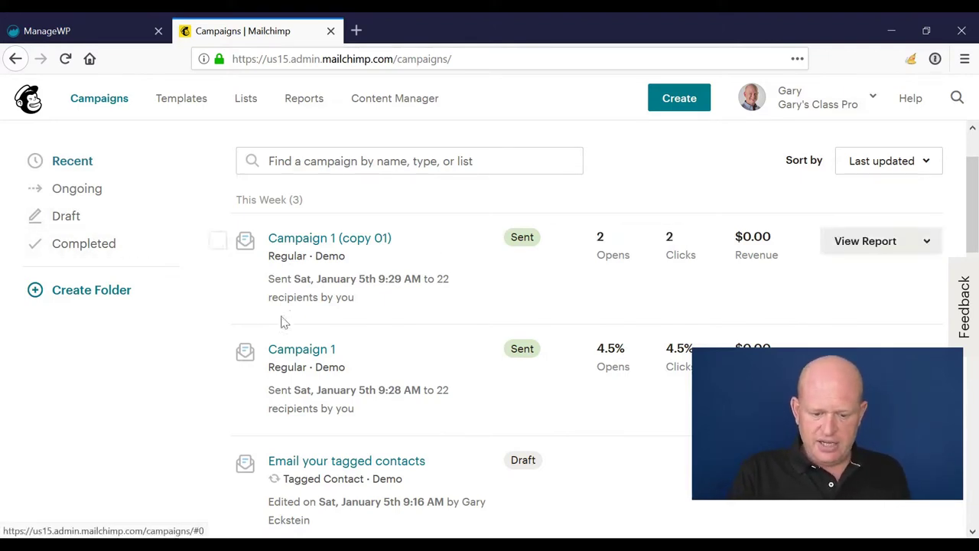
{"action": "scroll", "coordinate": [392, 391], "scroll_direction": "down", "scroll_amount": 1}
{"action": "scroll", "coordinate": [392, 391], "scroll_direction": "down", "scroll_amount": 2}
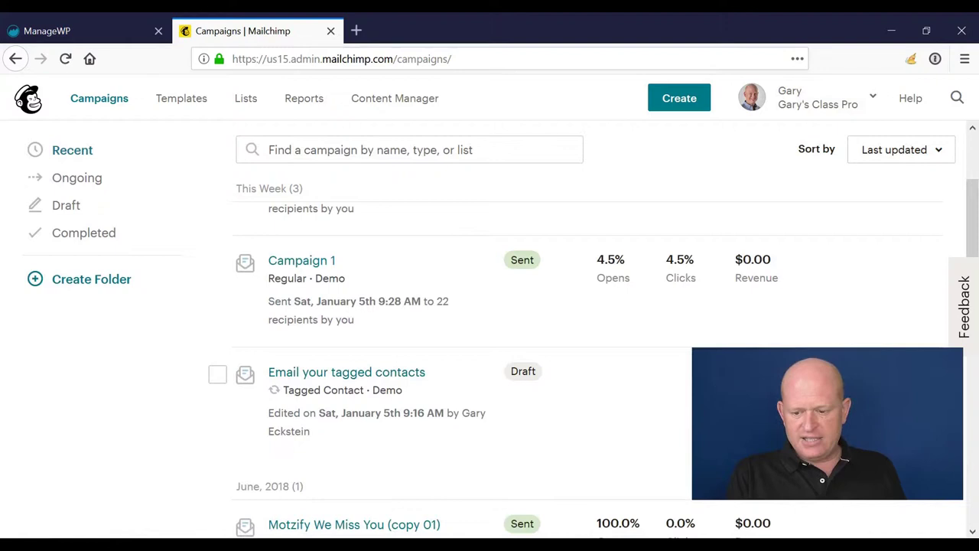
{"action": "left_click", "coordinate": [802, 363]}
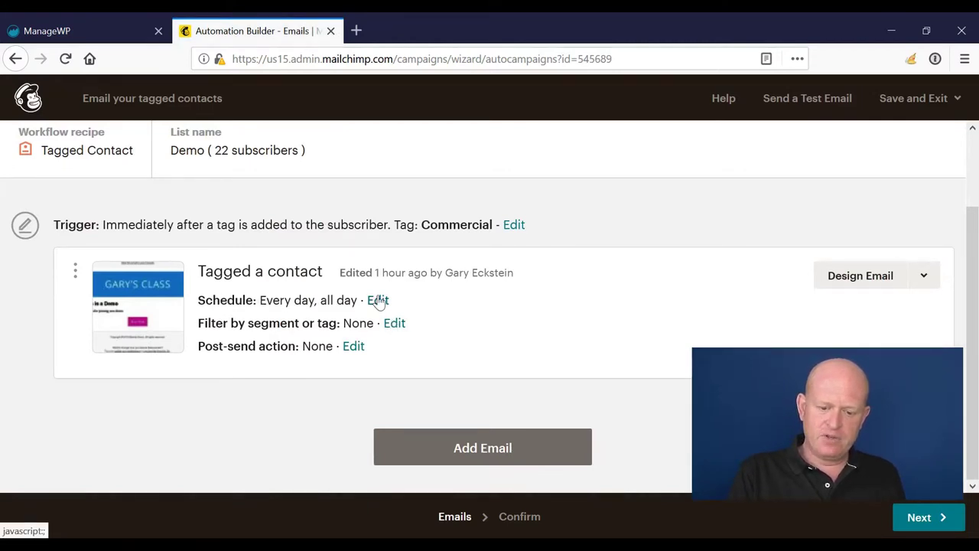
Try scheduling the "Tagged a contact" email to send at 1:00 PM with Timewarp, and cancel the schedule changes
{"action": "left_click", "coordinate": [378, 300]}
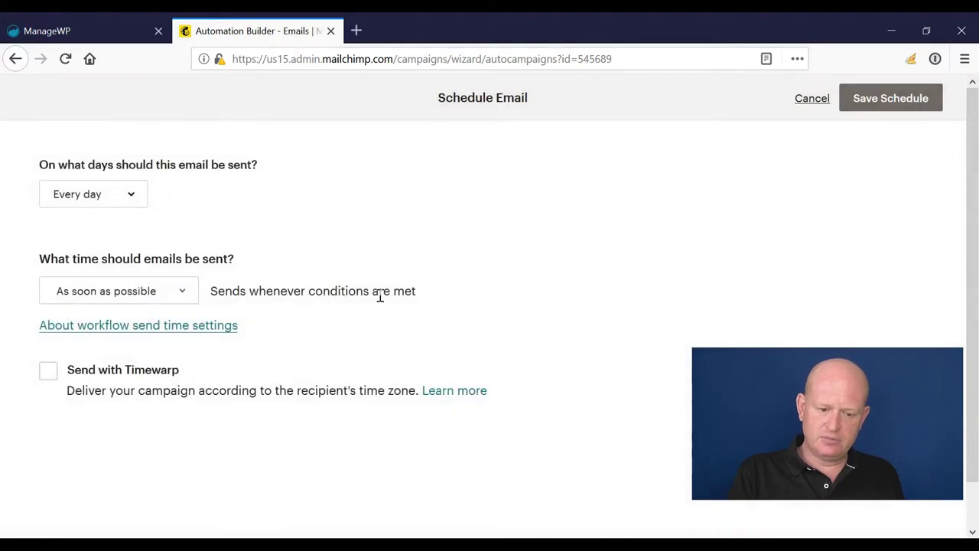
{"action": "left_click", "coordinate": [142, 289]}
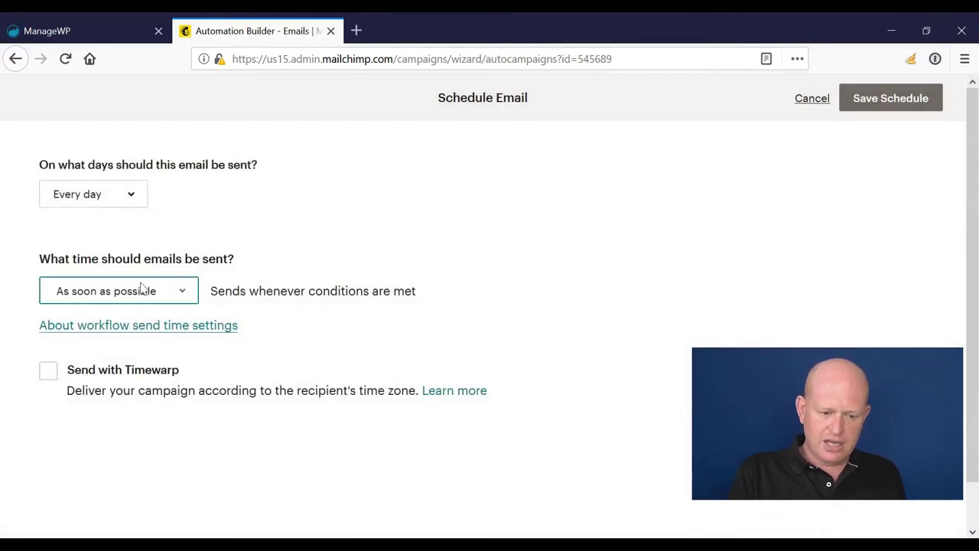
{"action": "left_click", "coordinate": [96, 339]}
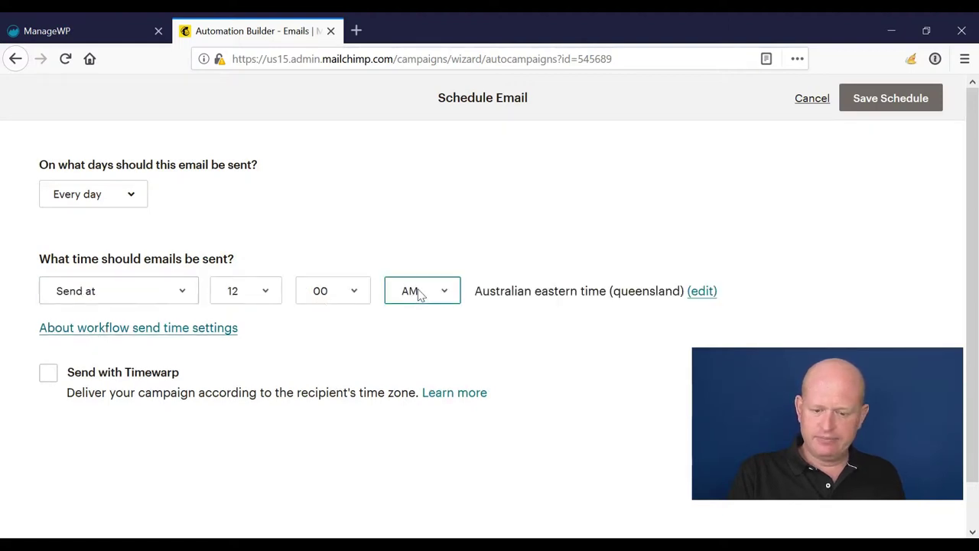
{"action": "left_click", "coordinate": [420, 292]}
{"action": "left_click", "coordinate": [409, 331]}
{"action": "left_click", "coordinate": [247, 289]}
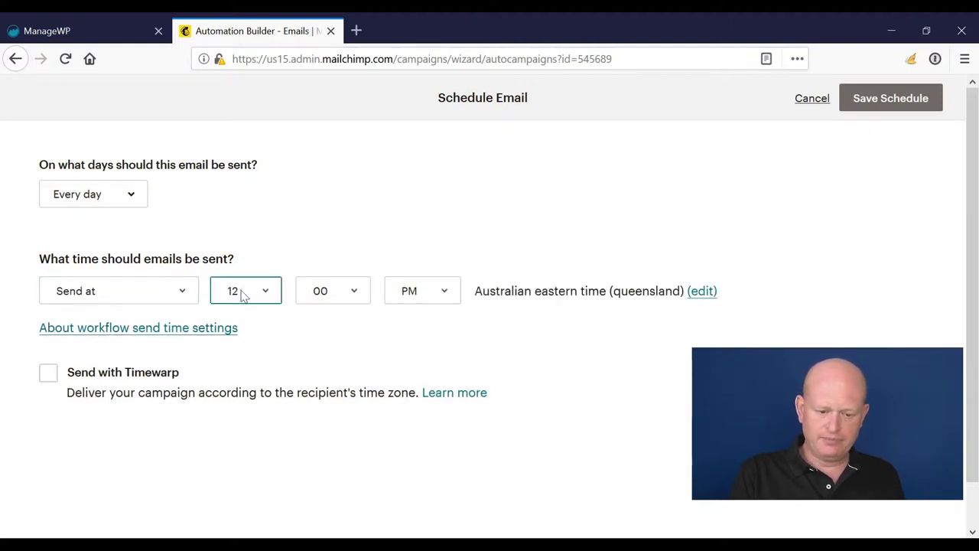
{"action": "left_click", "coordinate": [237, 321]}
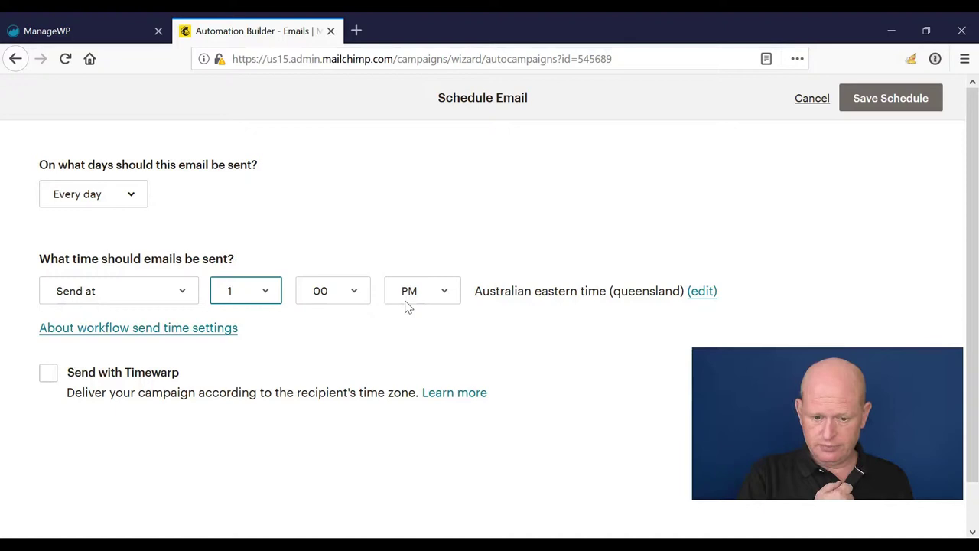
{"action": "left_click", "coordinate": [49, 380]}
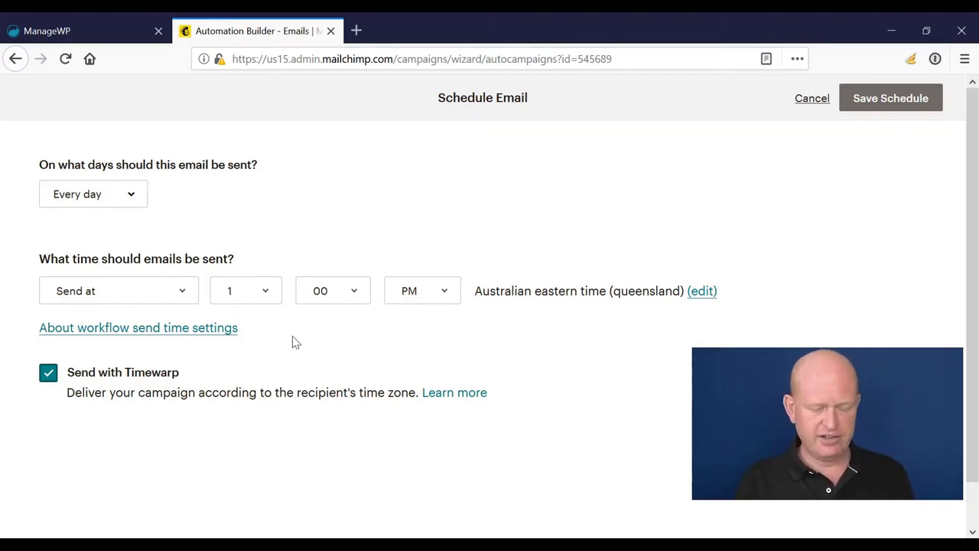
{"action": "left_click", "coordinate": [812, 98]}
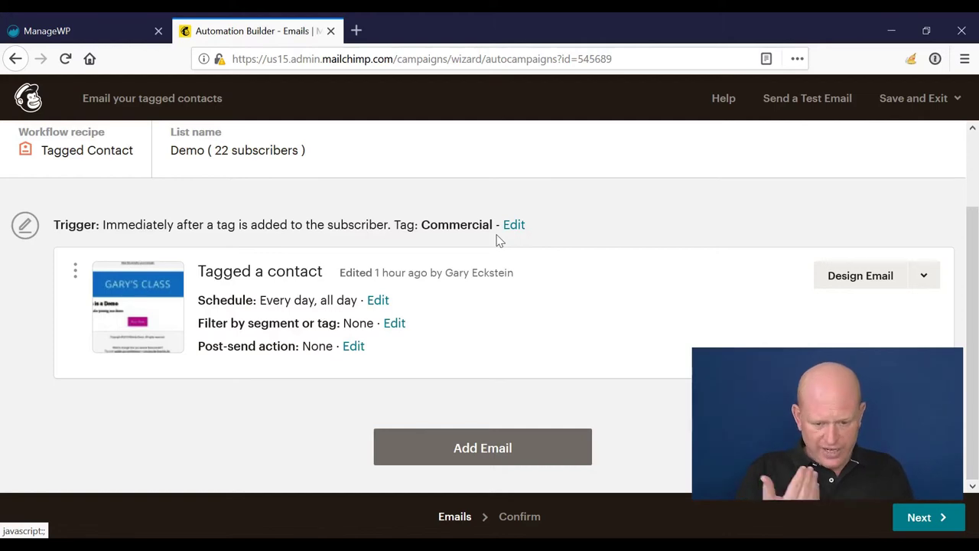
Exit the automation without starting it and go to the Comparative section of the reports
{"action": "left_click", "coordinate": [29, 96]}
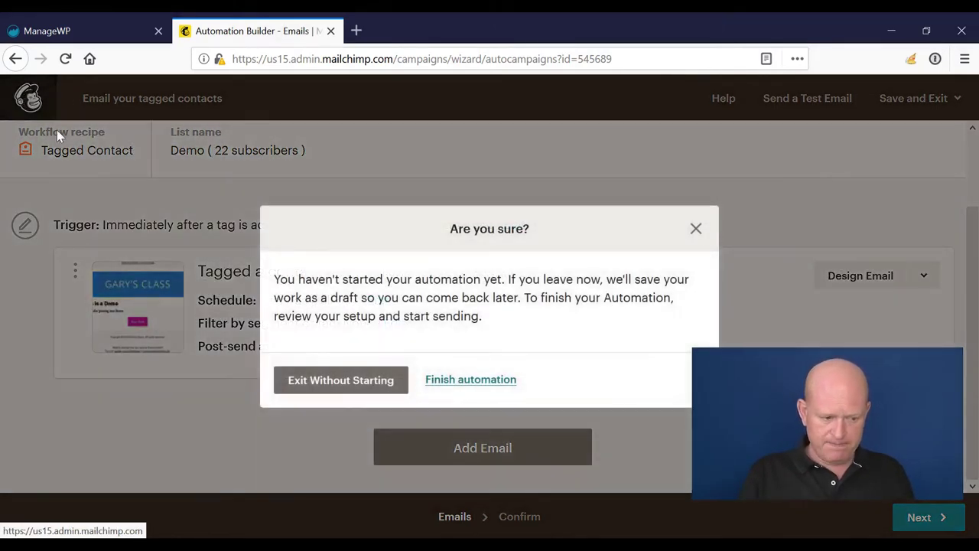
{"action": "left_click", "coordinate": [331, 389]}
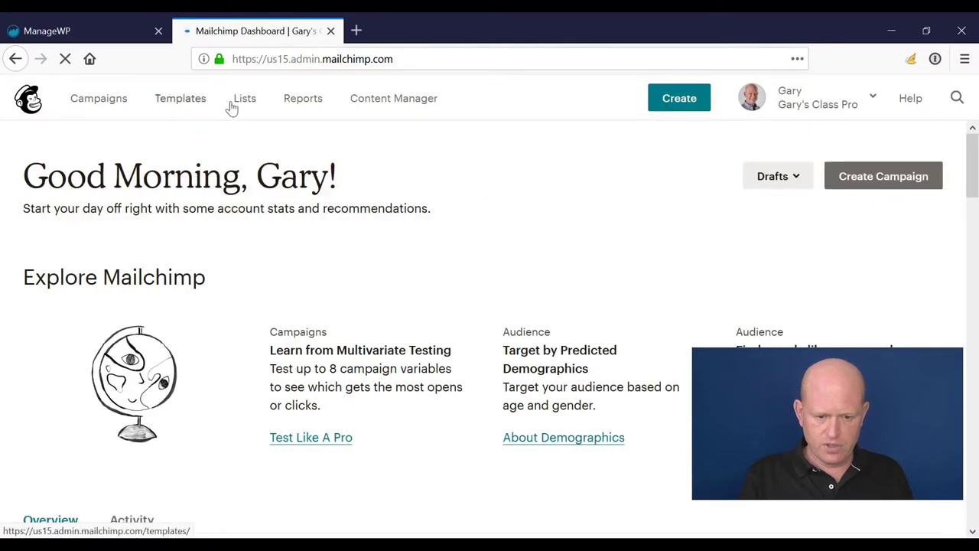
{"action": "left_click", "coordinate": [327, 123]}
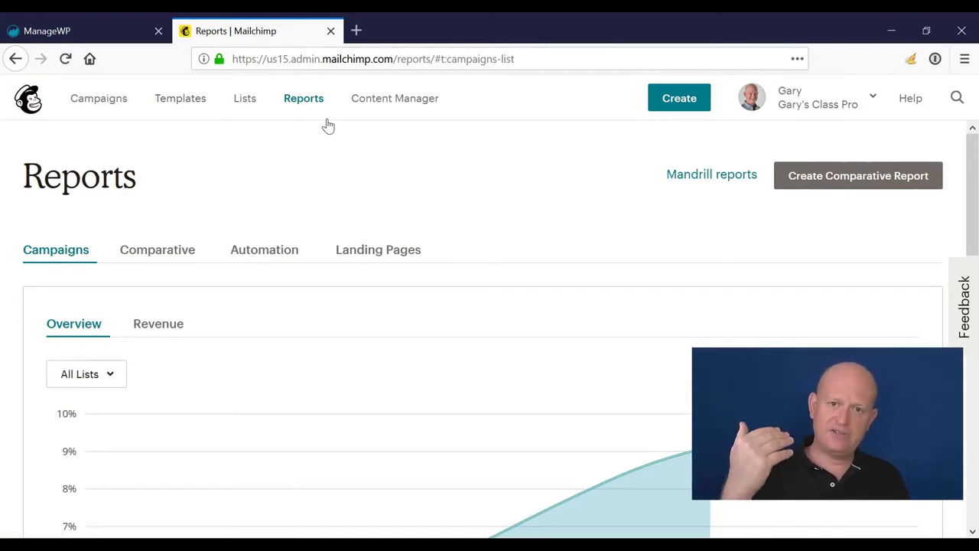
{"action": "left_click", "coordinate": [147, 257]}
{"action": "scroll", "coordinate": [436, 176], "scroll_direction": "down", "scroll_amount": 1}
{"action": "scroll", "coordinate": [437, 175], "scroll_direction": "down", "scroll_amount": 2}
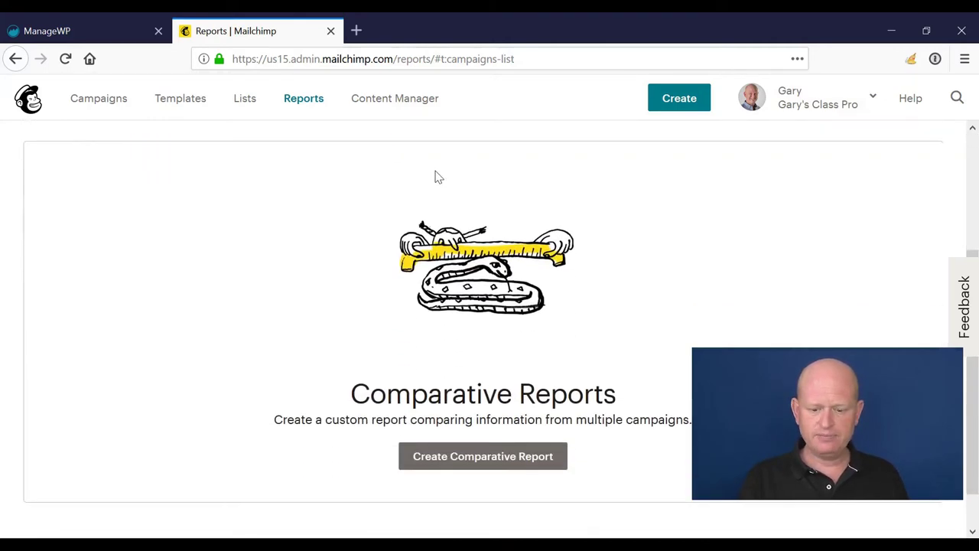
{"action": "scroll", "coordinate": [810, 140], "scroll_direction": "up", "scroll_amount": 3}
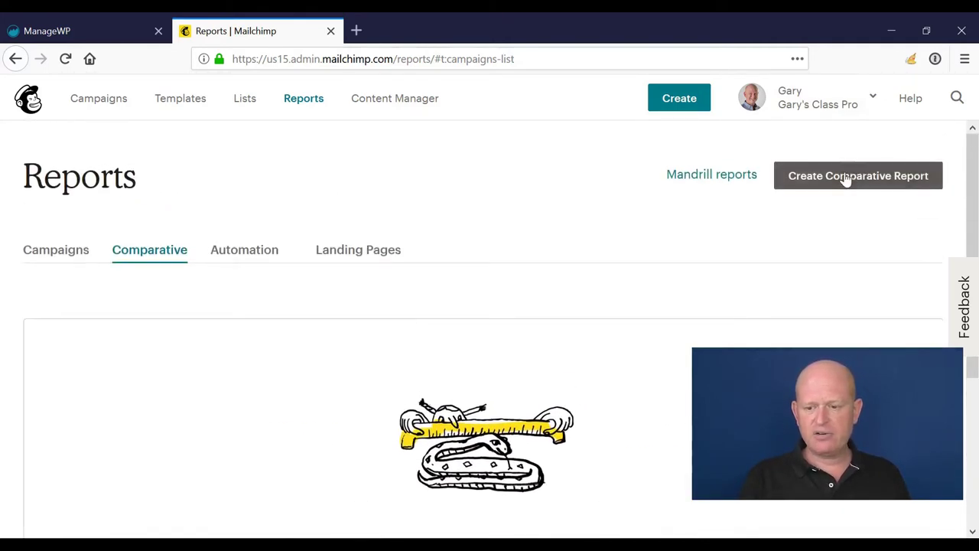
Create a new comparative report based on the Demo list
{"action": "left_click", "coordinate": [845, 178]}
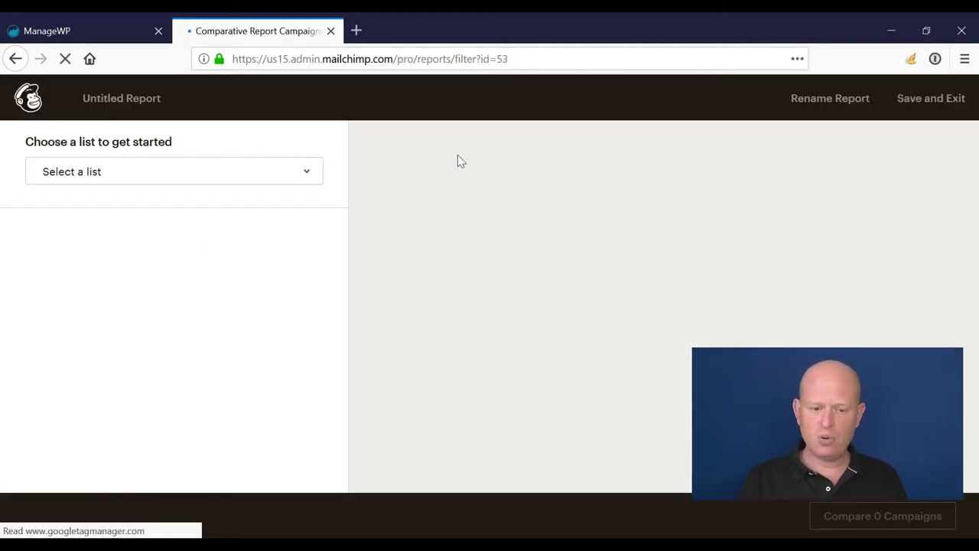
{"action": "left_click", "coordinate": [252, 171]}
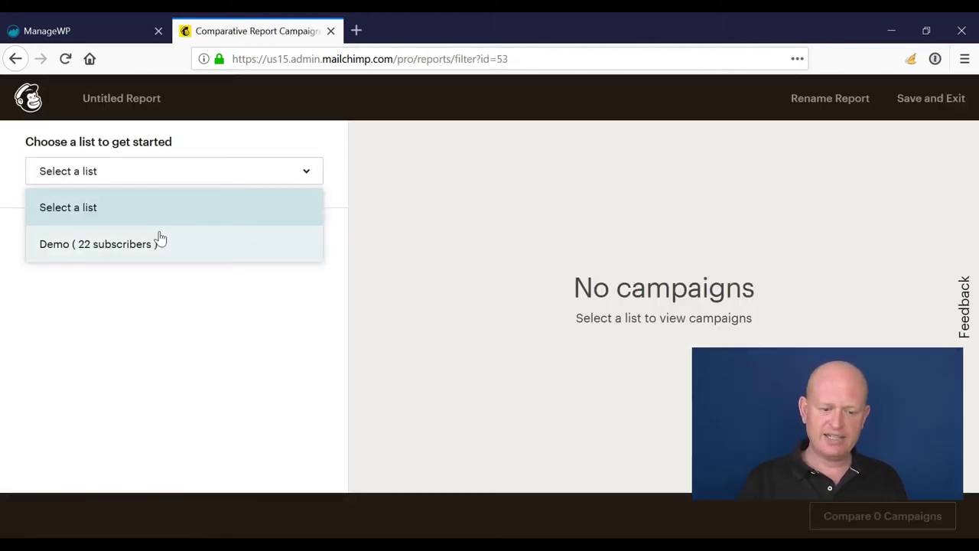
{"action": "left_click", "coordinate": [159, 240]}
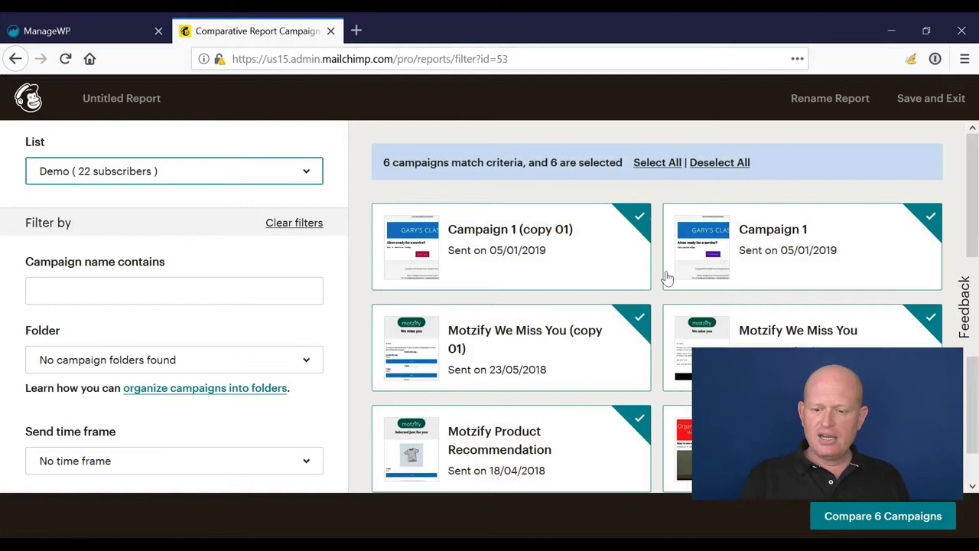
Limit the comparative report to "Campaign 1 (copy 01)" and "Campaign 1" and run the comparison
{"action": "left_click", "coordinate": [705, 162]}
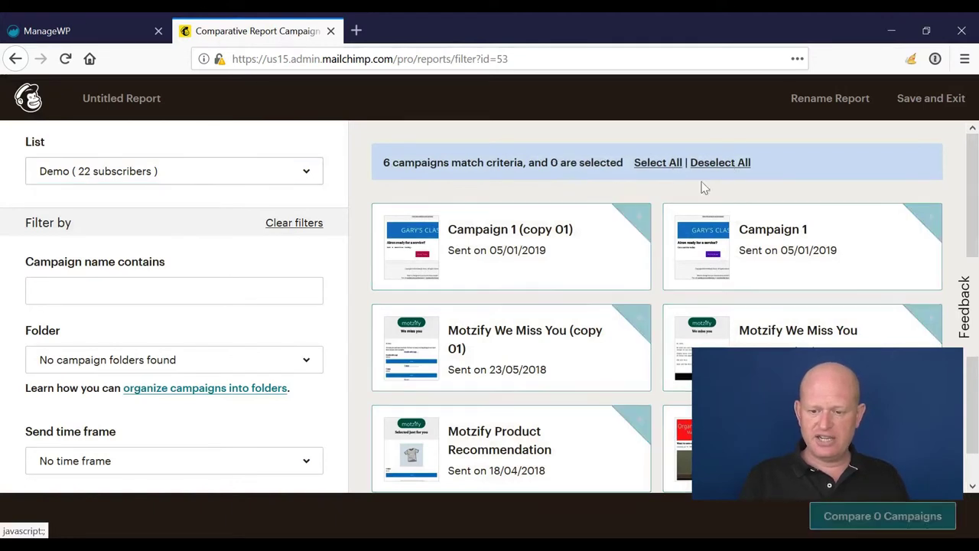
{"action": "left_click", "coordinate": [592, 244]}
{"action": "left_click", "coordinate": [856, 233]}
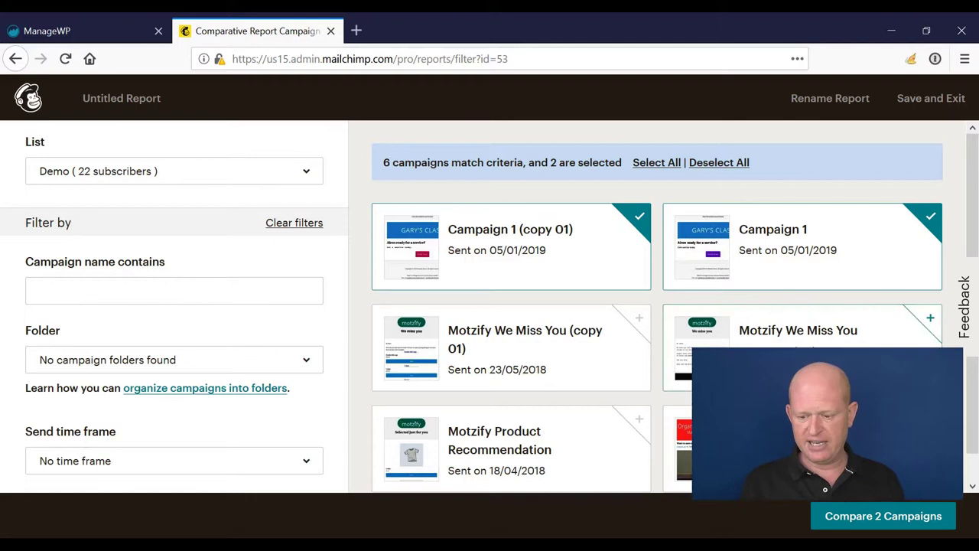
{"action": "left_click", "coordinate": [834, 518]}
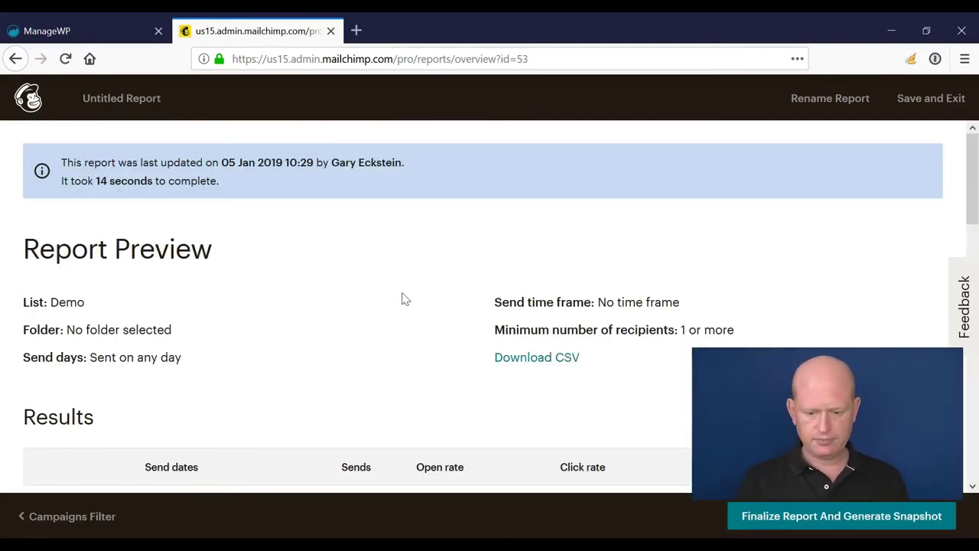
Examine the report preview's baseline results and performance over time, and return to the dashboard
{"action": "scroll", "coordinate": [413, 336], "scroll_direction": "down", "scroll_amount": 4}
{"action": "scroll", "coordinate": [337, 338], "scroll_direction": "down", "scroll_amount": 1}
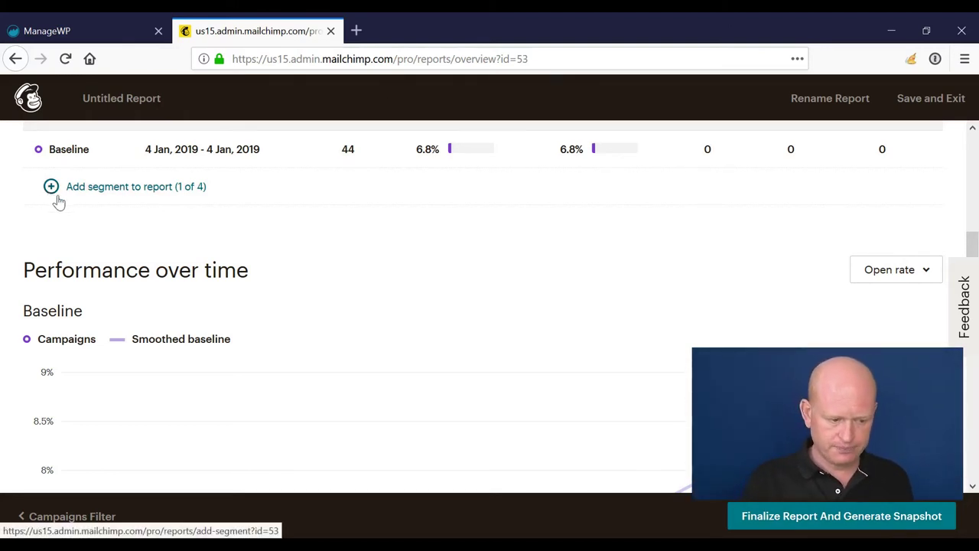
{"action": "left_click", "coordinate": [28, 98]}
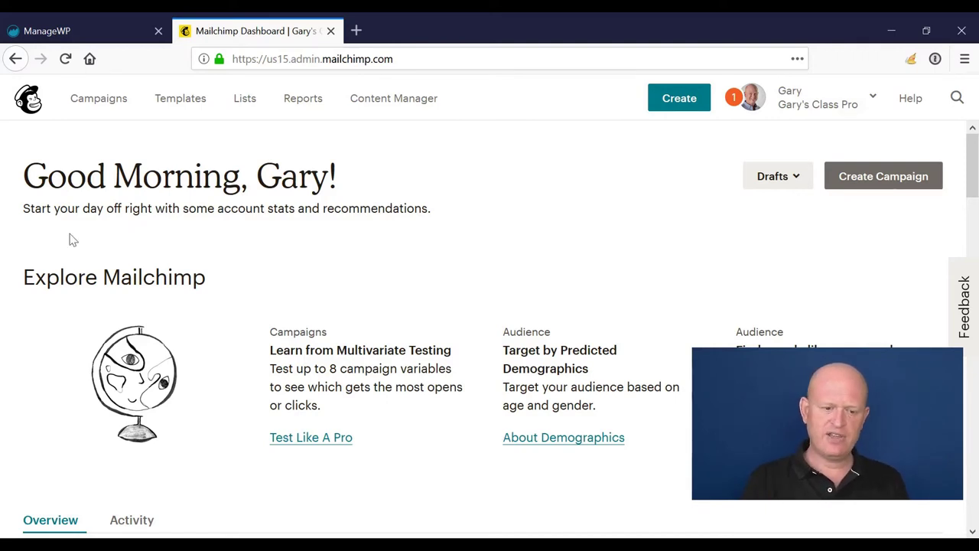
Create a multivariate email campaign named TEST and begin its setup
{"action": "left_click", "coordinate": [99, 99]}
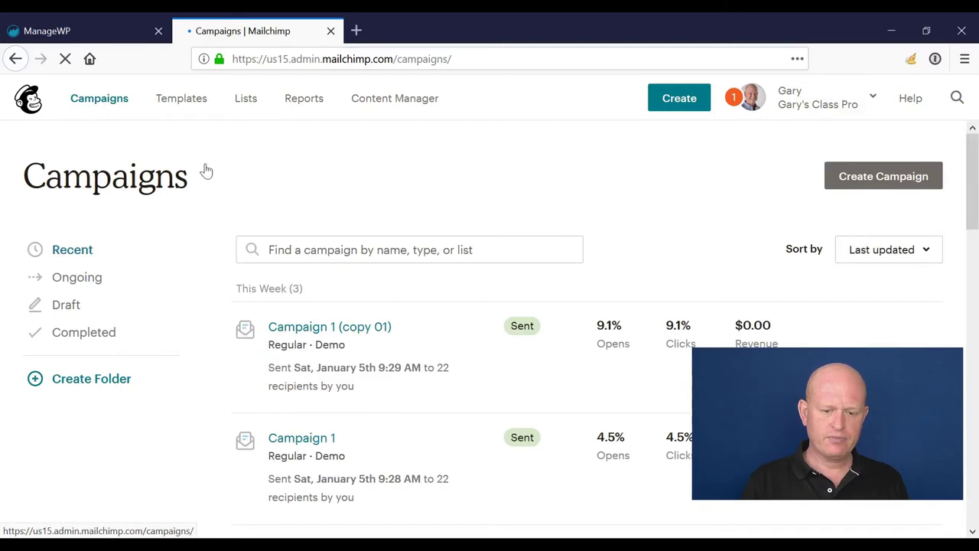
{"action": "left_click", "coordinate": [887, 176]}
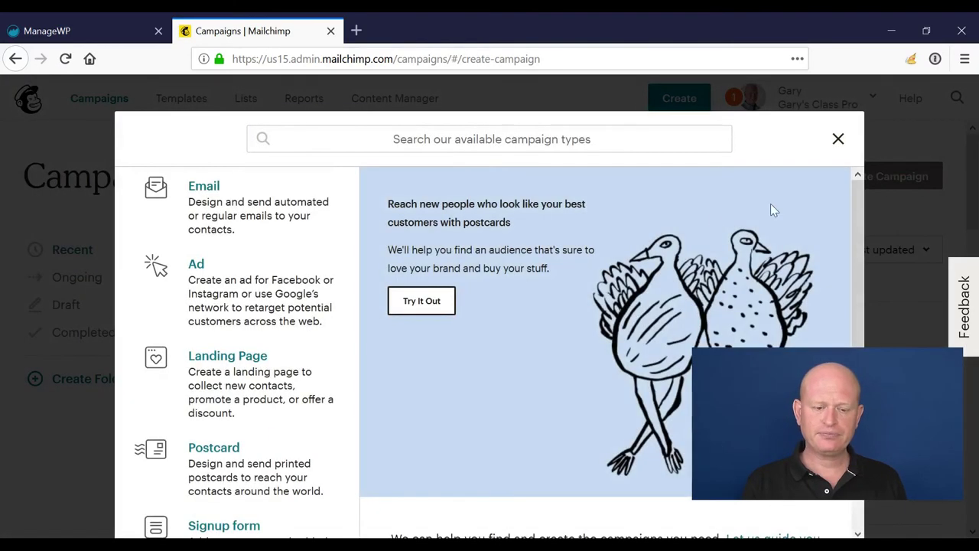
{"action": "left_click", "coordinate": [258, 206]}
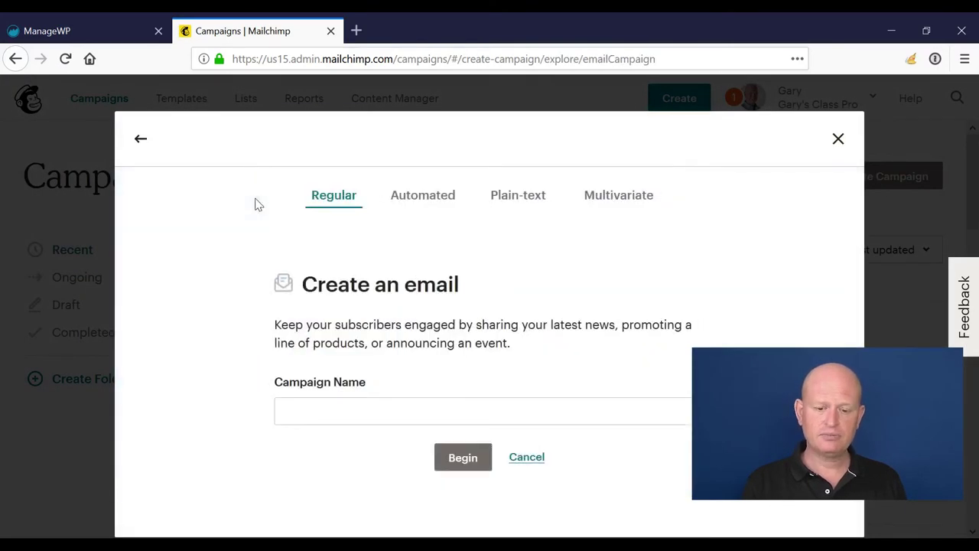
{"action": "left_click", "coordinate": [621, 199]}
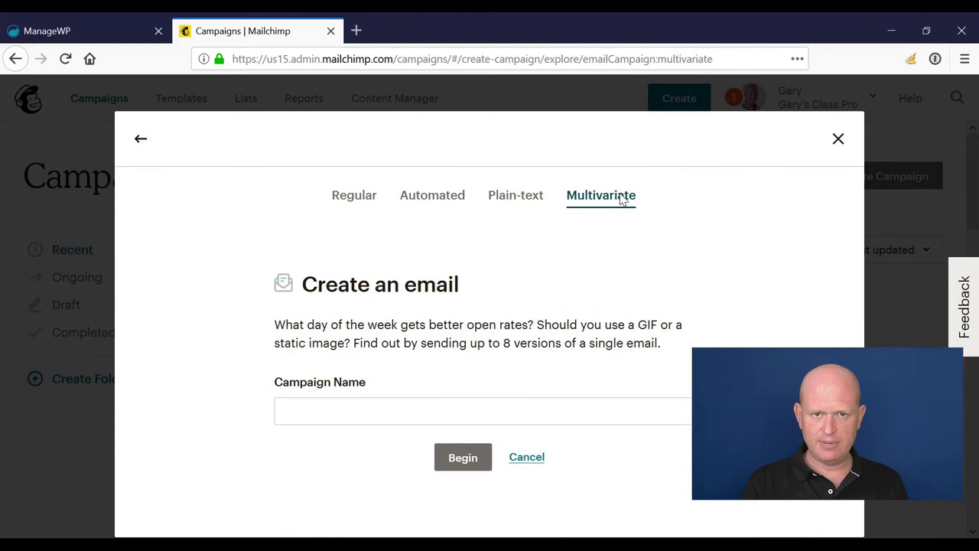
{"action": "left_click", "coordinate": [312, 411]}
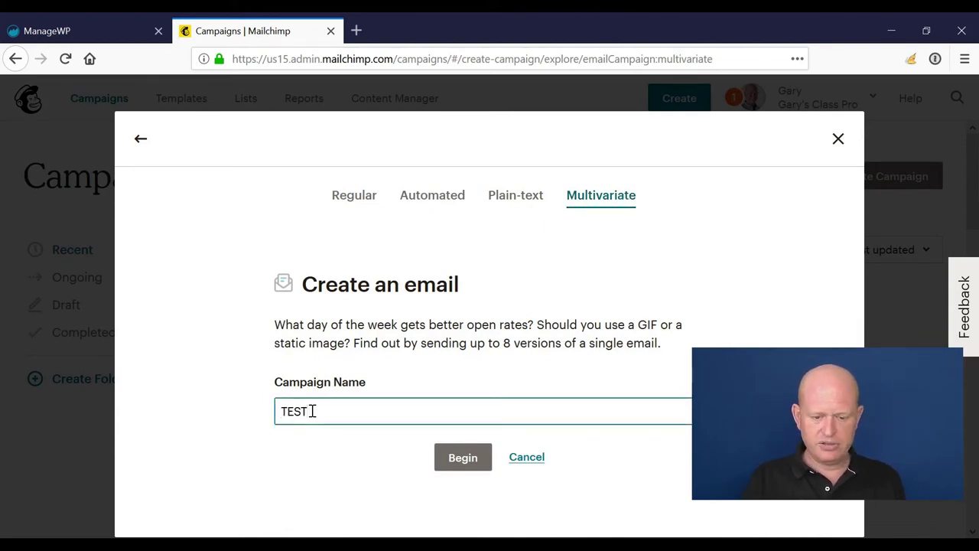
{"action": "left_click", "coordinate": [452, 459]}
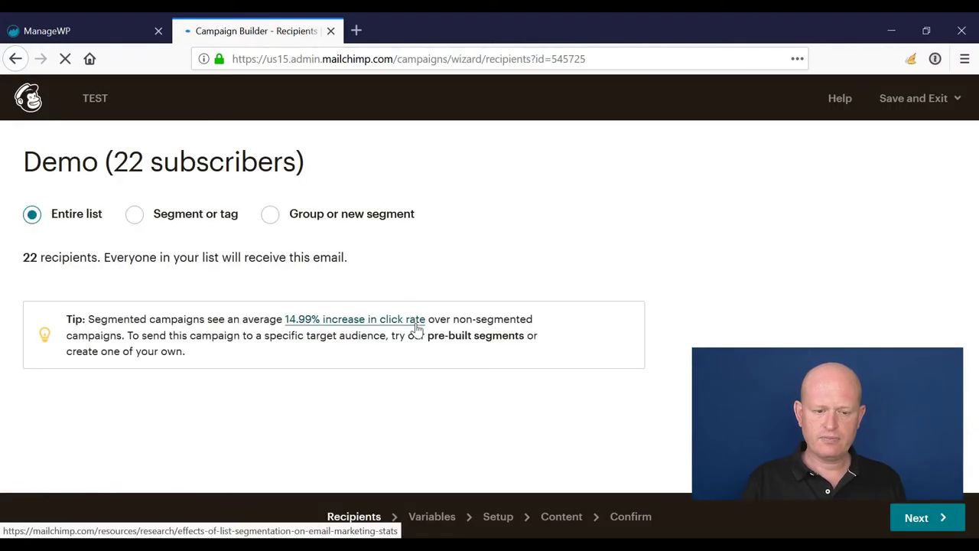
Keep the entire Demo list as recipients and add From name and Content as test variables with two variations each
{"action": "left_click", "coordinate": [916, 517]}
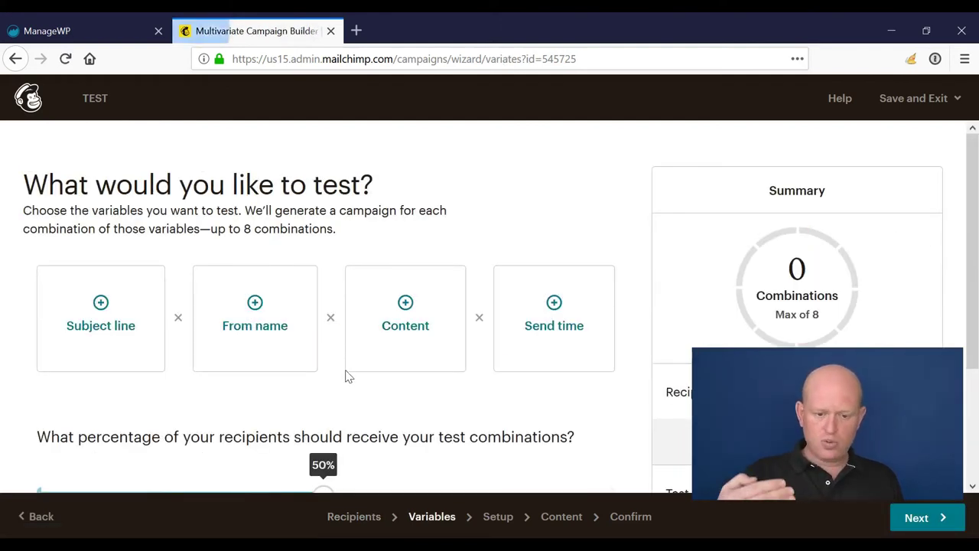
{"action": "left_click_drag", "start_coordinate": [243, 231], "coordinate": [343, 233]}
{"action": "left_click", "coordinate": [405, 258]}
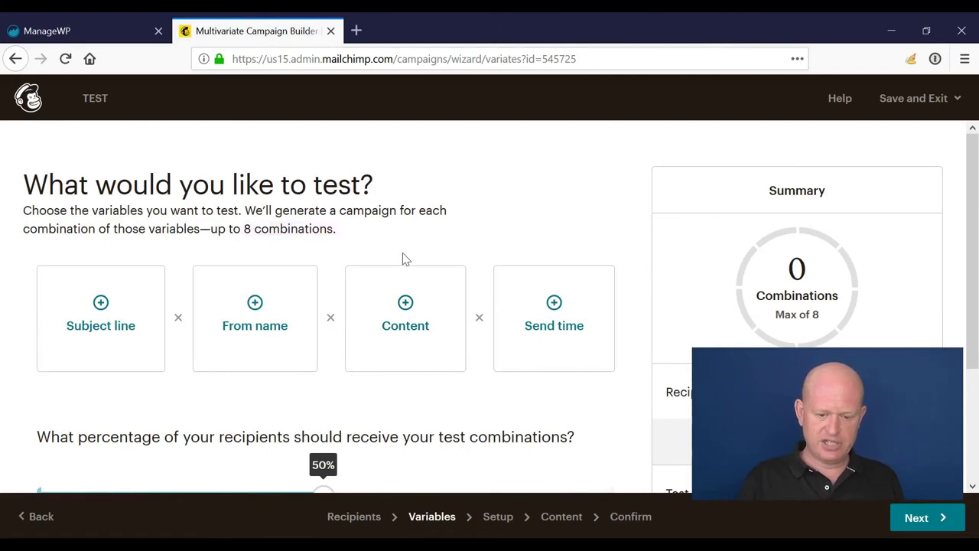
{"action": "left_click", "coordinate": [263, 328]}
{"action": "left_click", "coordinate": [380, 314]}
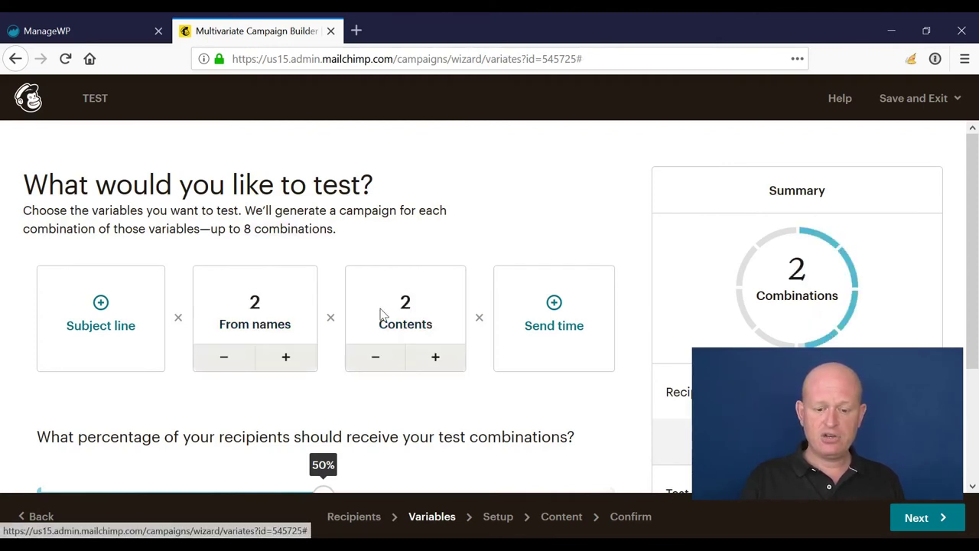
Try three From name variations, set the count back to two, and continue to the campaign setup
{"action": "left_click", "coordinate": [287, 367]}
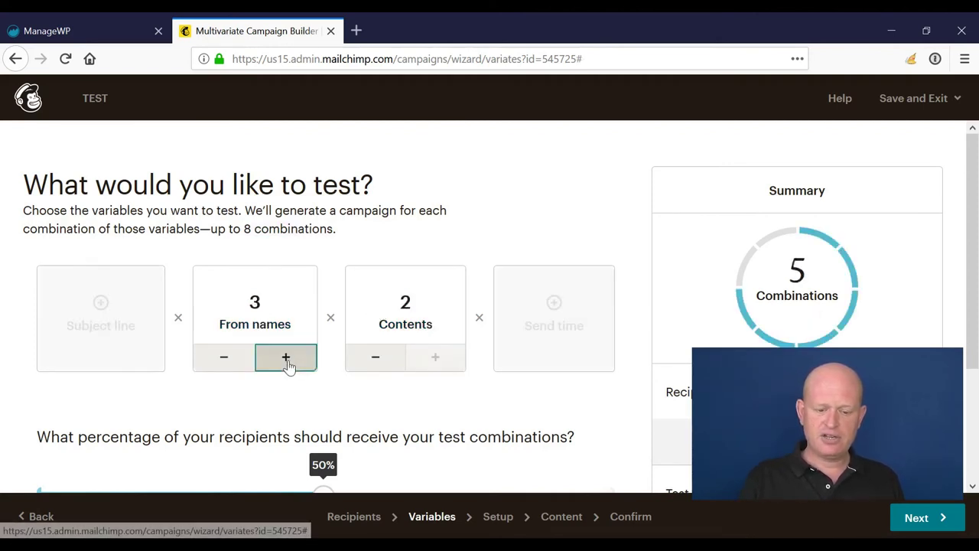
{"action": "left_click", "coordinate": [221, 362]}
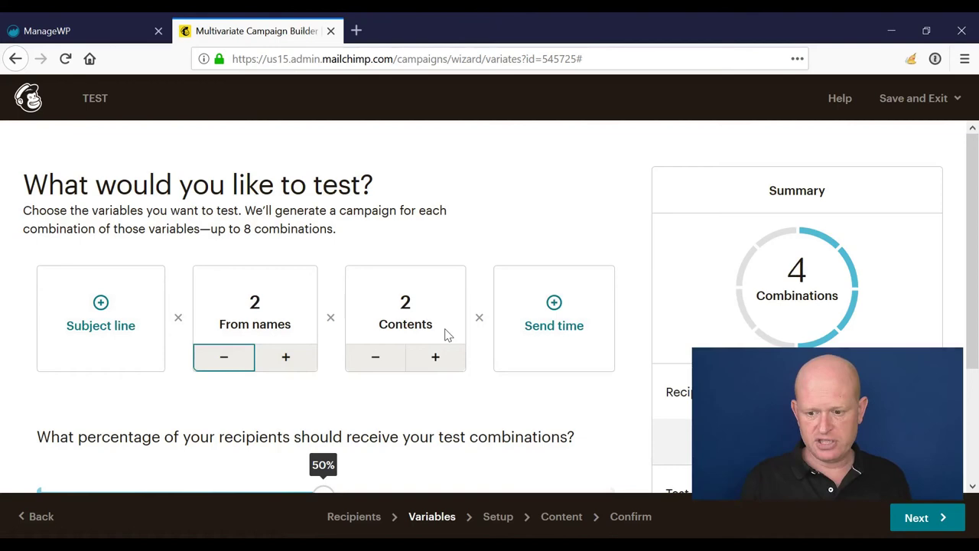
{"action": "scroll", "coordinate": [501, 367], "scroll_direction": "down", "scroll_amount": 3}
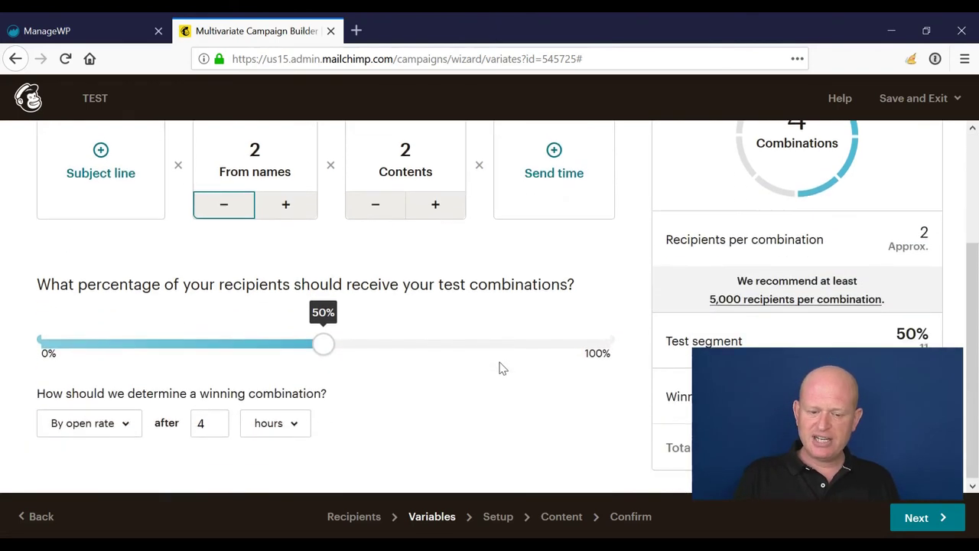
{"action": "scroll", "coordinate": [574, 411], "scroll_direction": "up", "scroll_amount": 2}
{"action": "scroll", "coordinate": [593, 419], "scroll_direction": "down", "scroll_amount": 2}
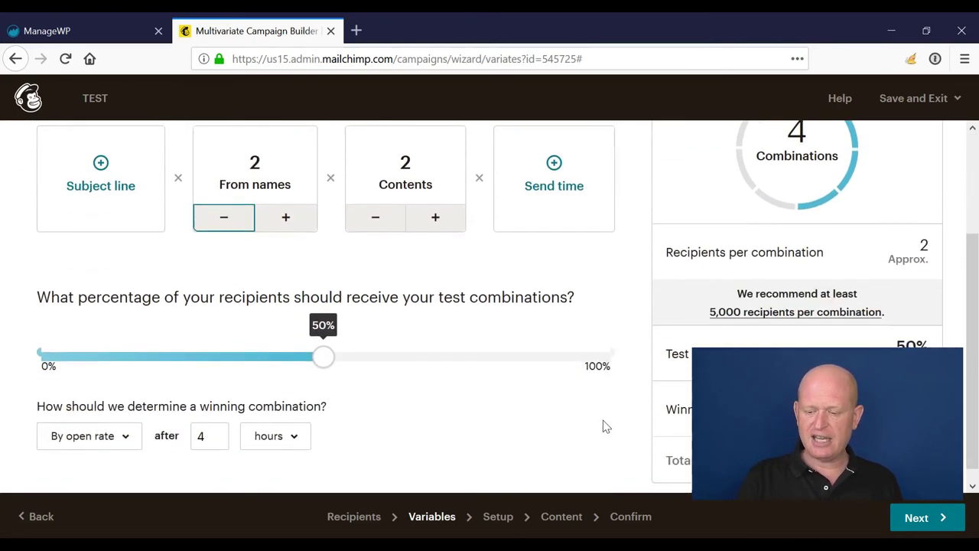
{"action": "left_click", "coordinate": [915, 518]}
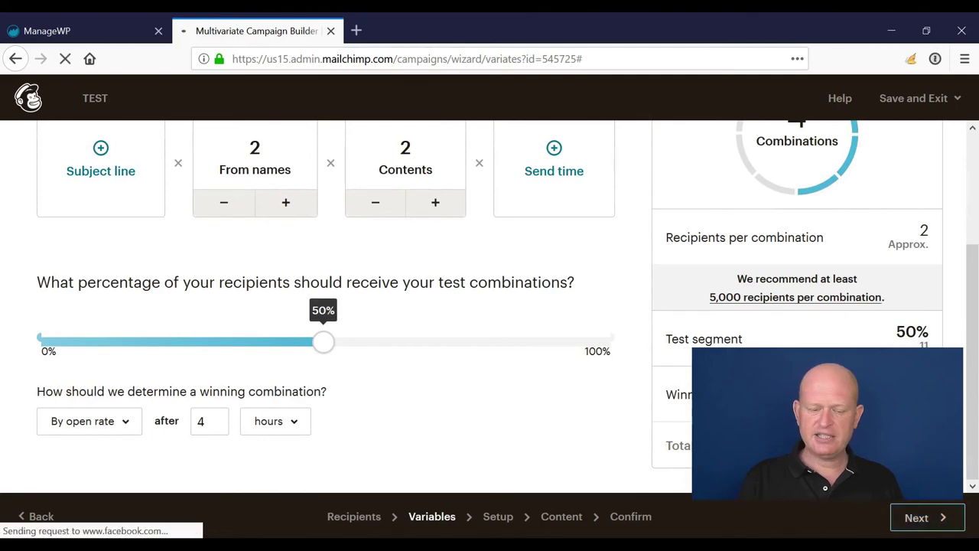
Enter TEST as the campaign's email subject
{"action": "scroll", "coordinate": [186, 339], "scroll_direction": "down", "scroll_amount": 4}
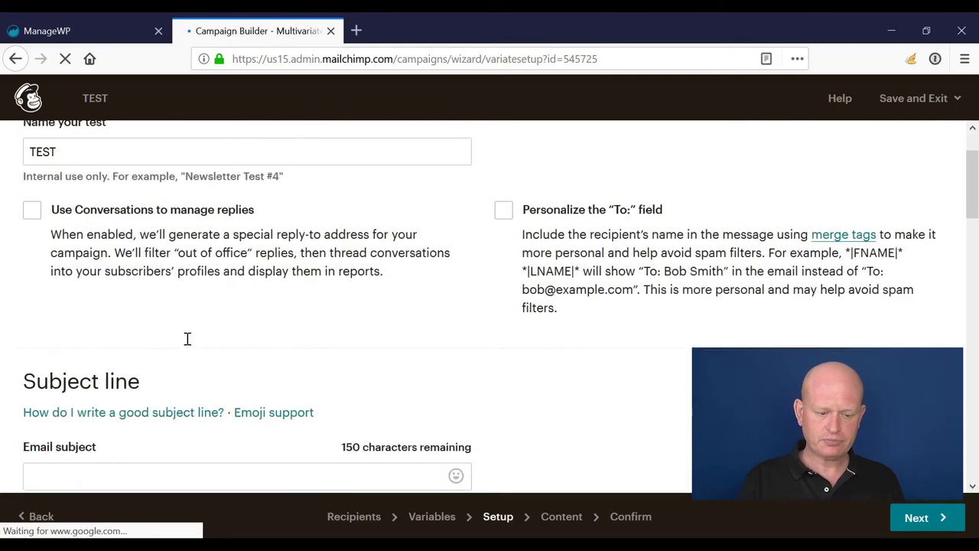
{"action": "left_click", "coordinate": [75, 100]}
{"action": "left_click", "coordinate": [212, 286]}
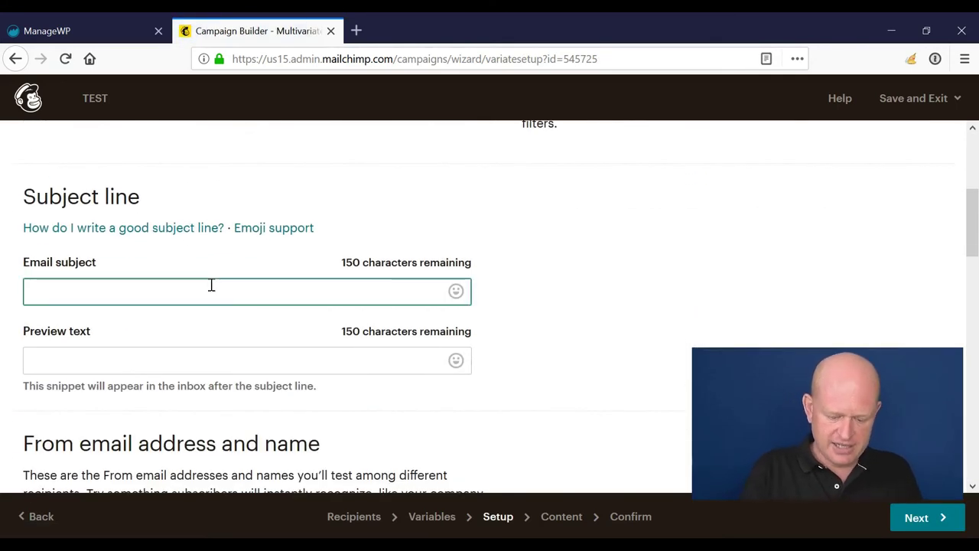
{"action": "type", "text": "TEST"}
{"action": "left_click", "coordinate": [196, 368]}
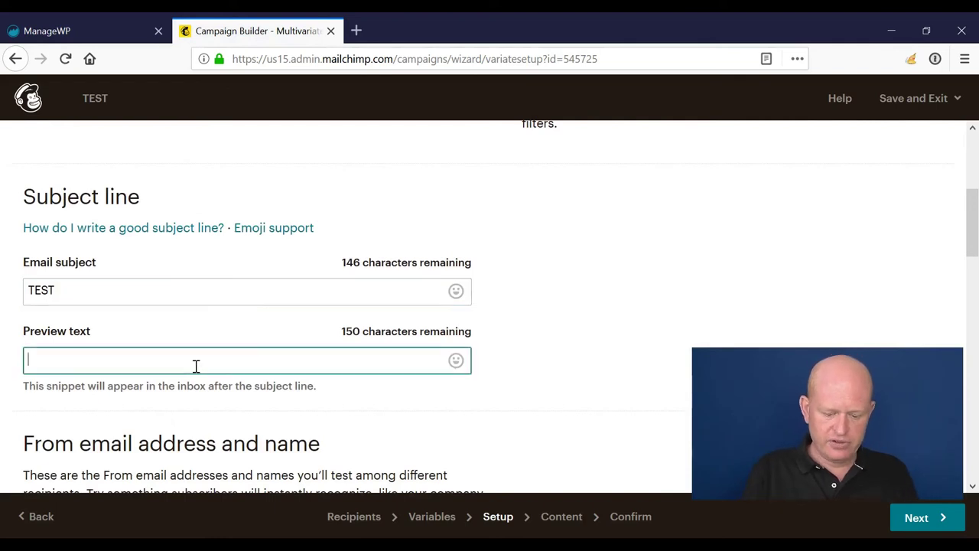
Fill in the sender's From name and From email address for Variation 1
{"action": "scroll", "coordinate": [207, 344], "scroll_direction": "down", "scroll_amount": 4}
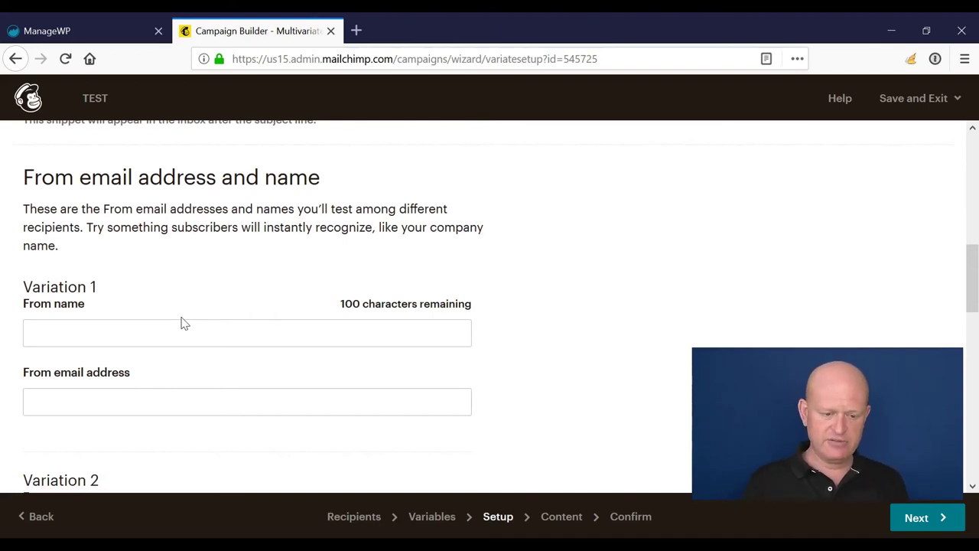
{"action": "left_click", "coordinate": [226, 330]}
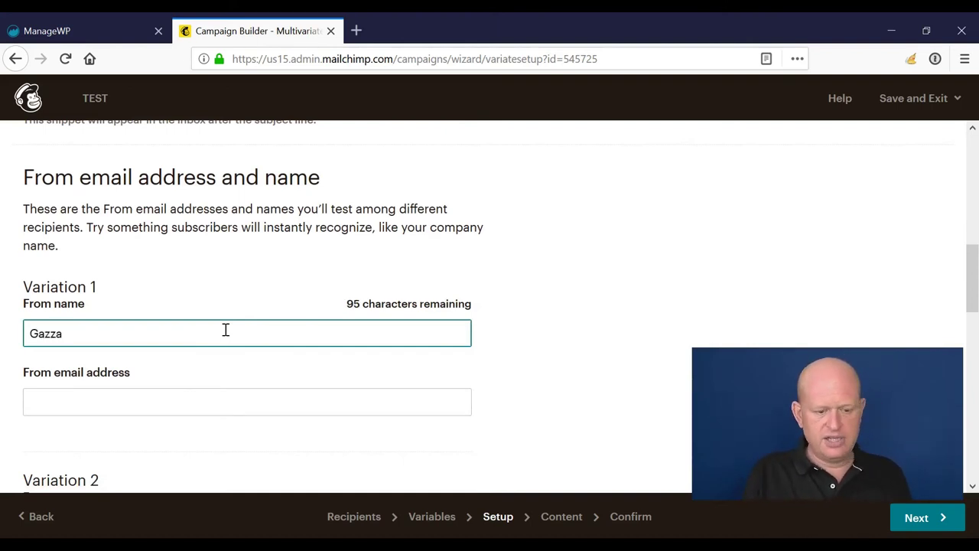
{"action": "type", "text": "Gazza"}
{"action": "left_click", "coordinate": [205, 442]}
{"action": "left_click", "coordinate": [208, 389]}
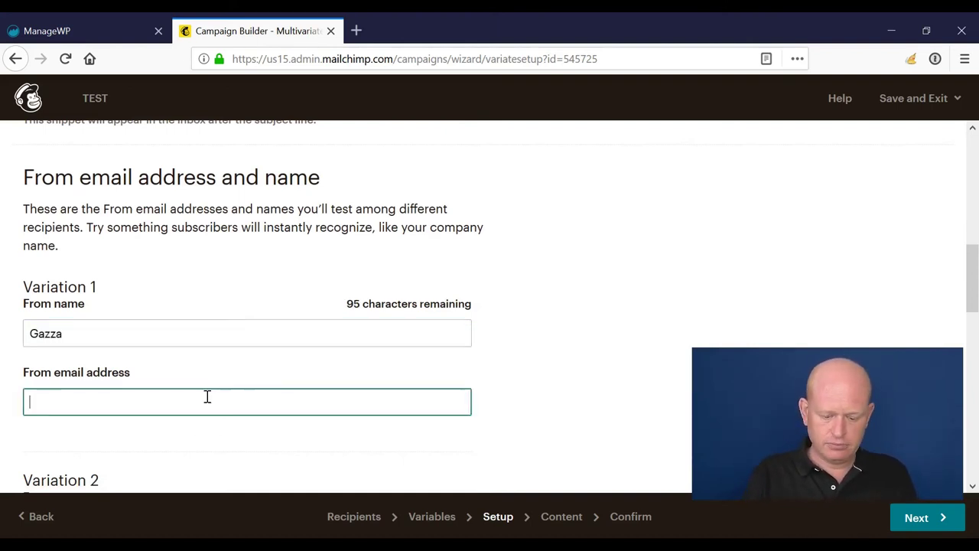
{"action": "type", "text": "gary"}
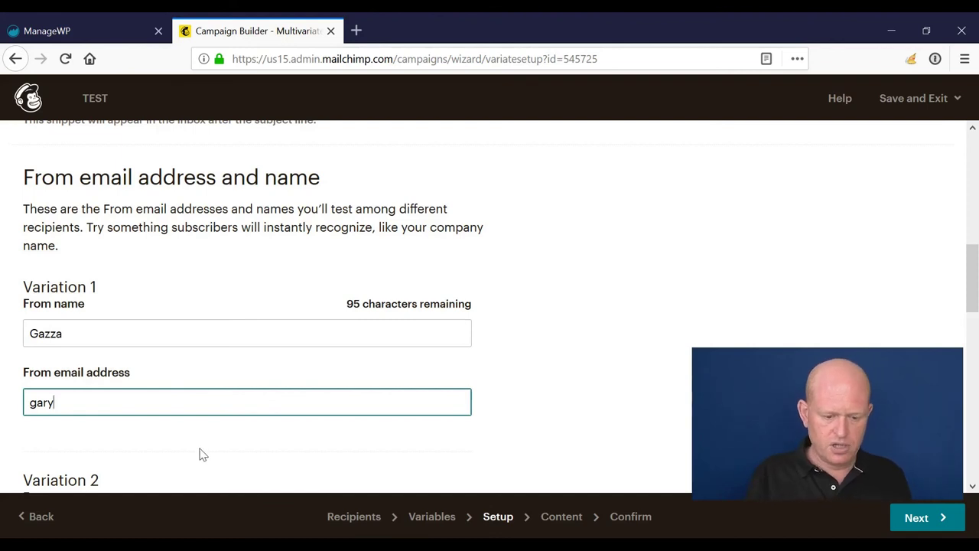
{"action": "left_click", "coordinate": [196, 431]}
Fill in the sender's From name and From email address for Variation 2, and proceed to the content stage
{"action": "scroll", "coordinate": [198, 432], "scroll_direction": "down", "scroll_amount": 3}
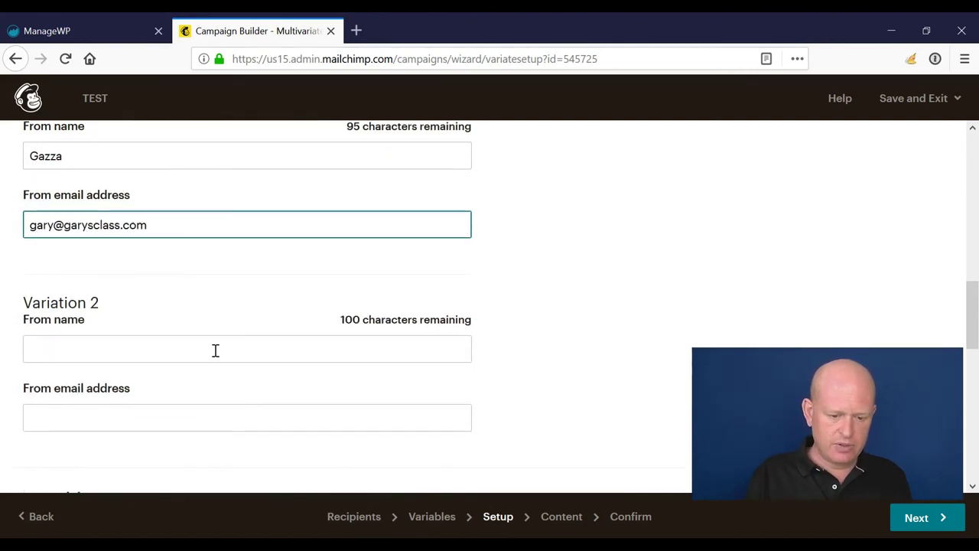
{"action": "left_click", "coordinate": [211, 350]}
{"action": "type", "text": "Gary"}
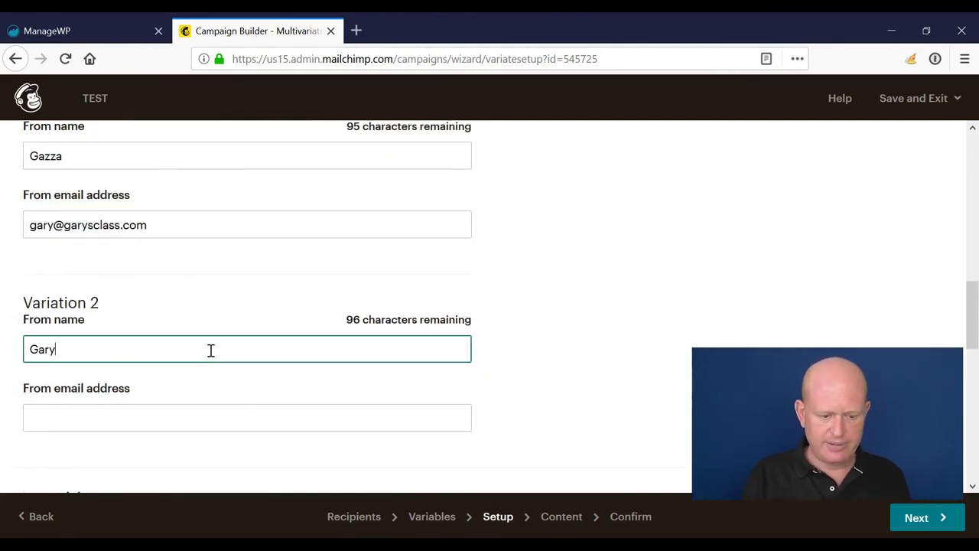
{"action": "left_click", "coordinate": [230, 278]}
{"action": "left_click", "coordinate": [154, 424]}
{"action": "type", "text": "g"}
{"action": "left_click", "coordinate": [150, 443]}
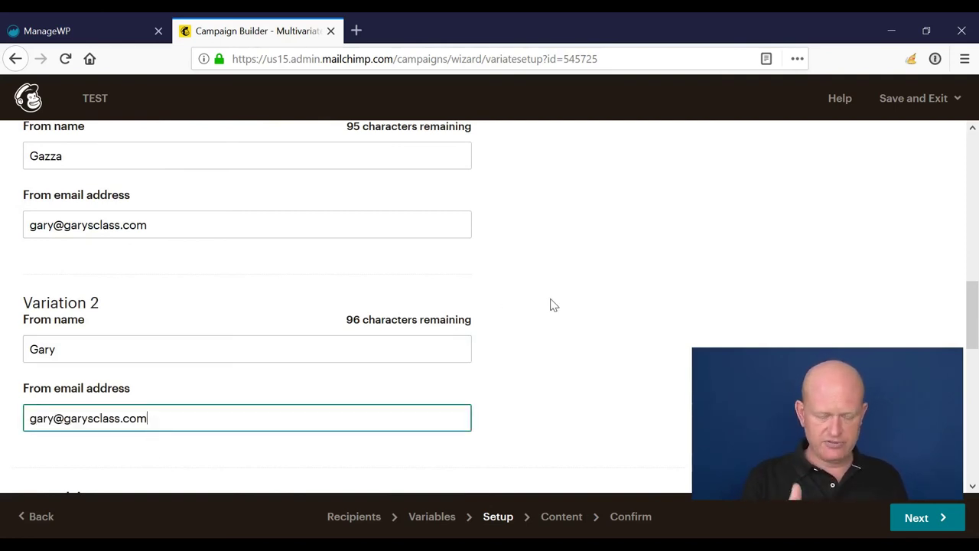
{"action": "scroll", "coordinate": [552, 304], "scroll_direction": "down", "scroll_amount": 8}
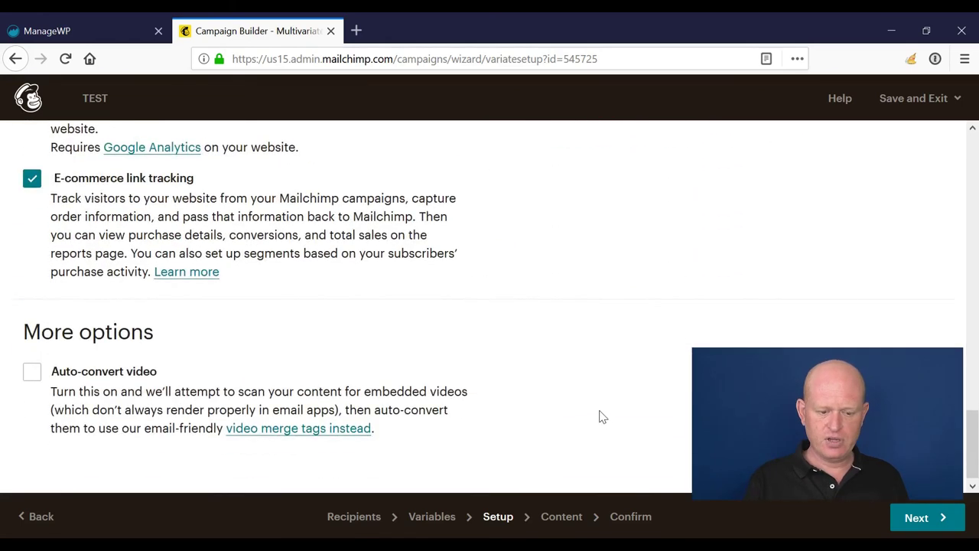
{"action": "left_click", "coordinate": [922, 518]}
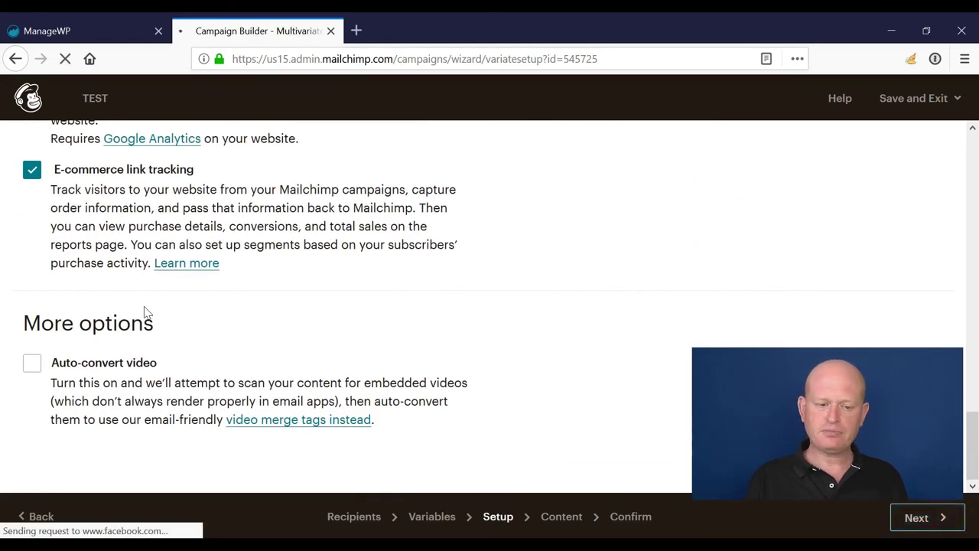